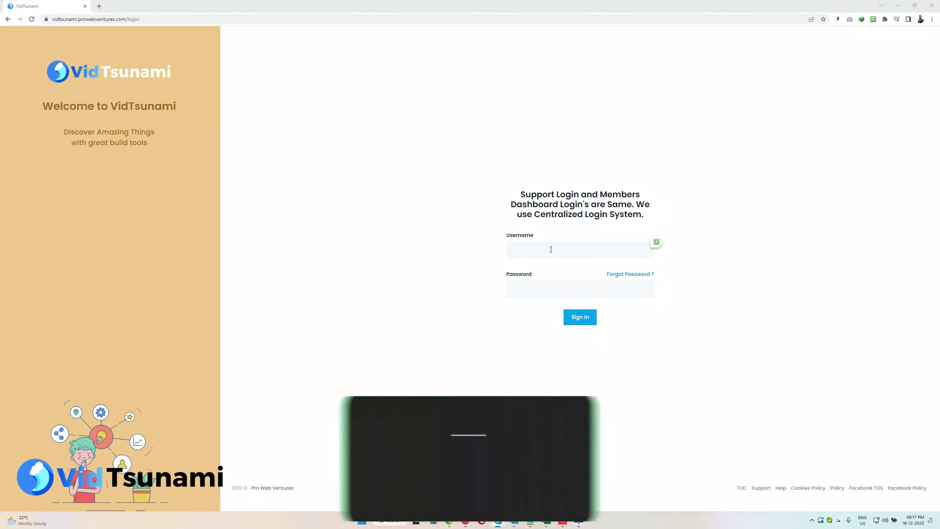
Sign in to the members dashboard with the account username and password
{"action": "left_click", "coordinate": [551, 249]}
{"action": "left_click", "coordinate": [577, 214]}
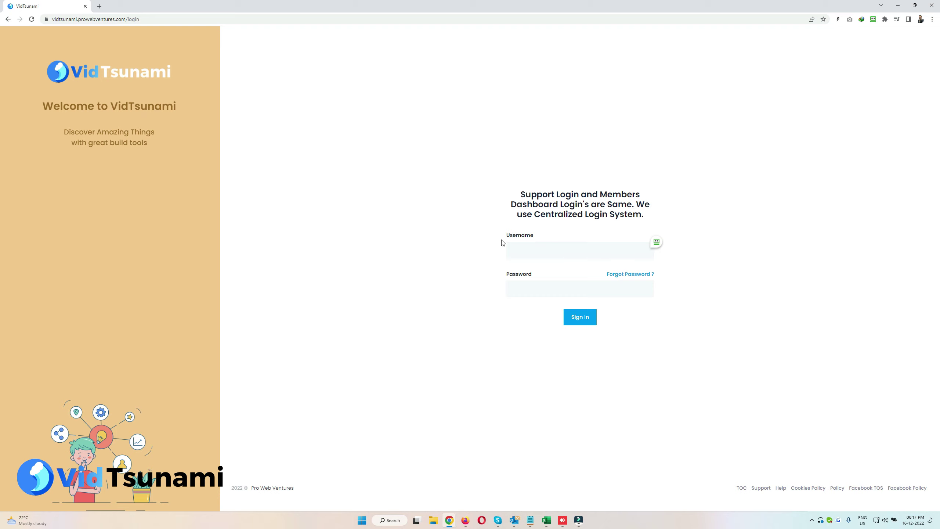
{"action": "left_click", "coordinate": [525, 248]}
{"action": "type", "text": "yogesh_test1"}
{"action": "key", "text": "Tab"}
{"action": "key", "text": "Tab"}
{"action": "type", "text": "••"}
{"action": "key", "text": "Return"}
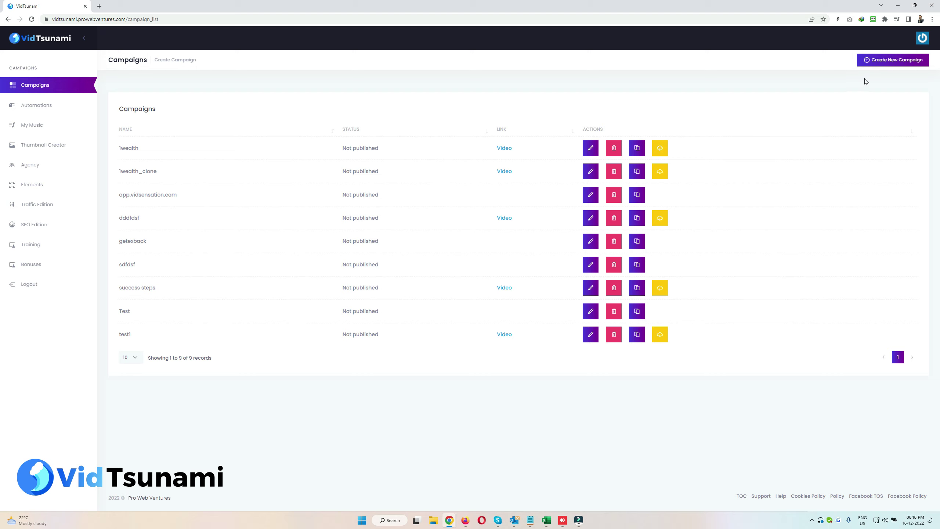
Start a new campaign named "Test Campaign" and choose to create it from scratch
{"action": "left_click", "coordinate": [881, 62]}
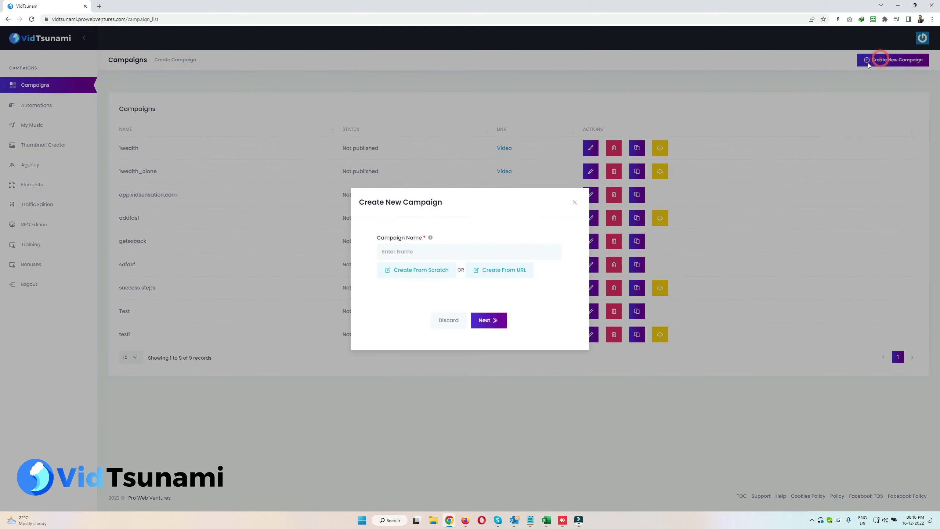
{"action": "left_click", "coordinate": [426, 255]}
{"action": "type", "text": "Test Campaign"}
{"action": "left_click", "coordinate": [403, 274]}
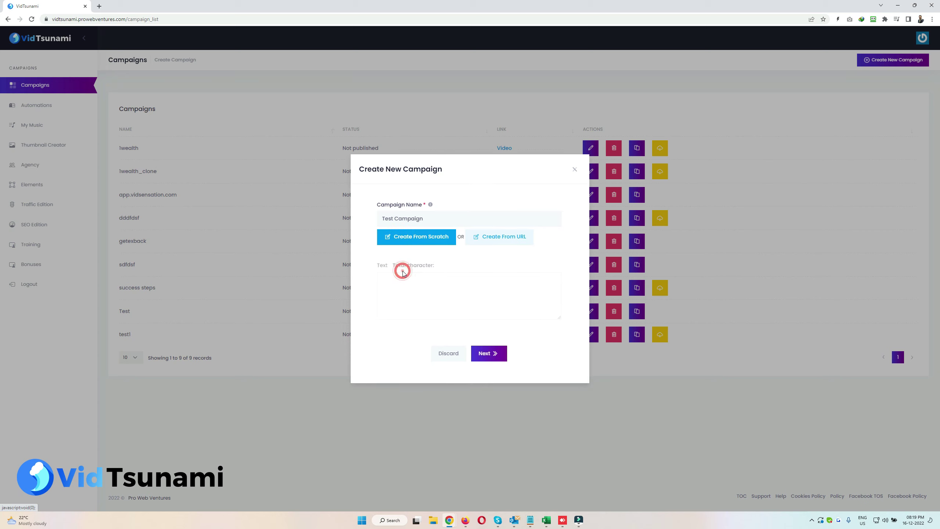
Enter a self-introduction followed by "This is demo video. this is nice product." as the campaign text and submit the campaign
{"action": "left_click", "coordinate": [405, 300]}
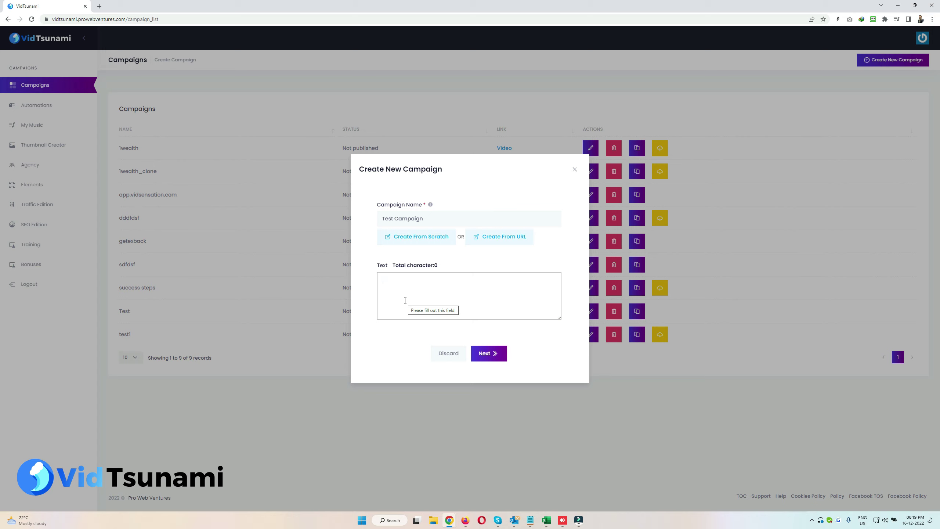
{"action": "type", "text": "HI this is yogesh. This"}
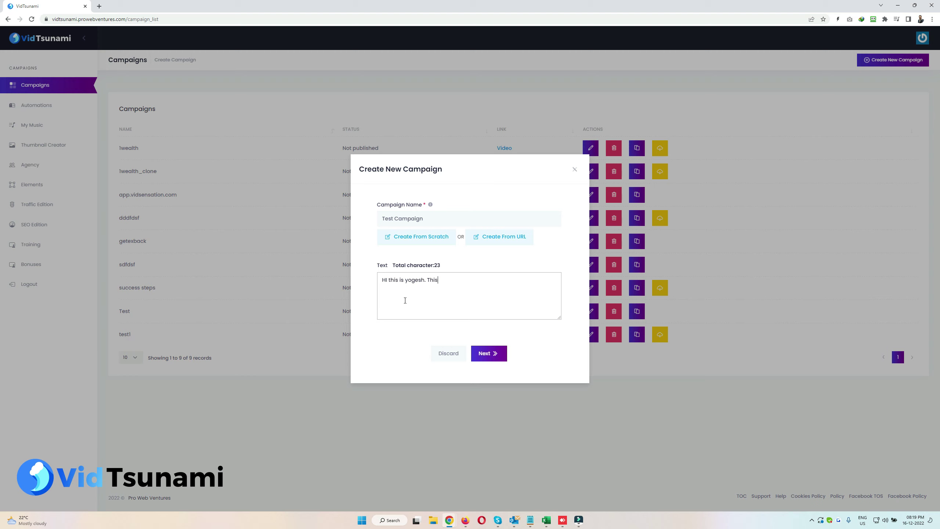
{"action": "type", "text": " is demo video. this is nice produt"}
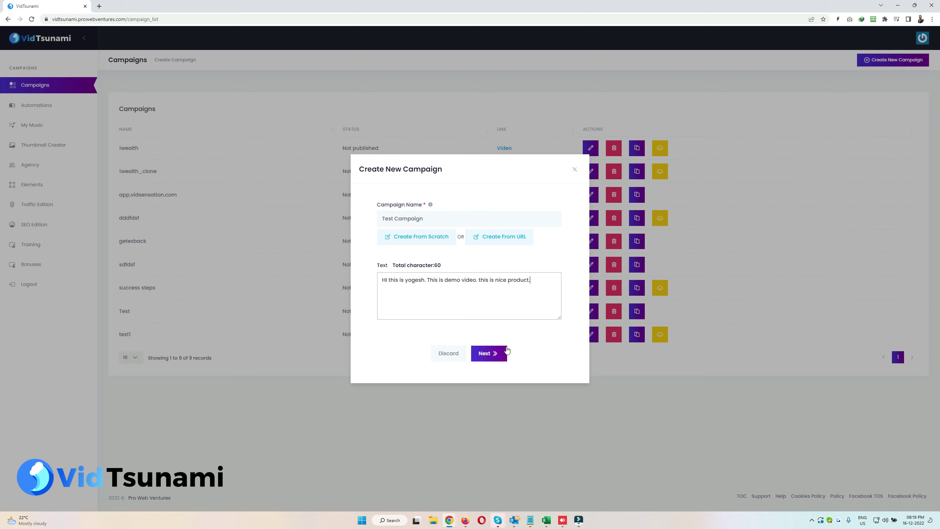
{"action": "left_click", "coordinate": [485, 354]}
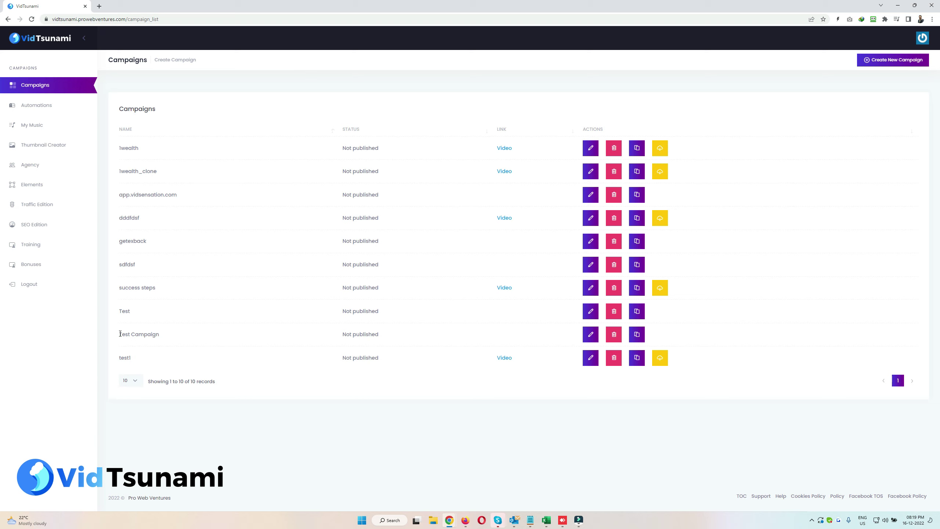
{"action": "left_click_drag", "start_coordinate": [123, 333], "coordinate": [175, 338]}
{"action": "left_click_drag", "start_coordinate": [130, 333], "coordinate": [159, 333]}
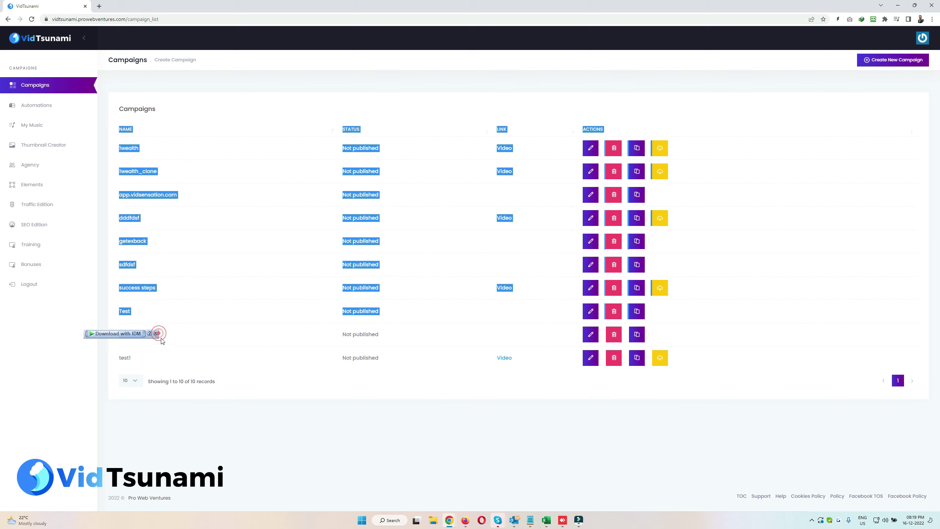
{"action": "left_click", "coordinate": [134, 336]}
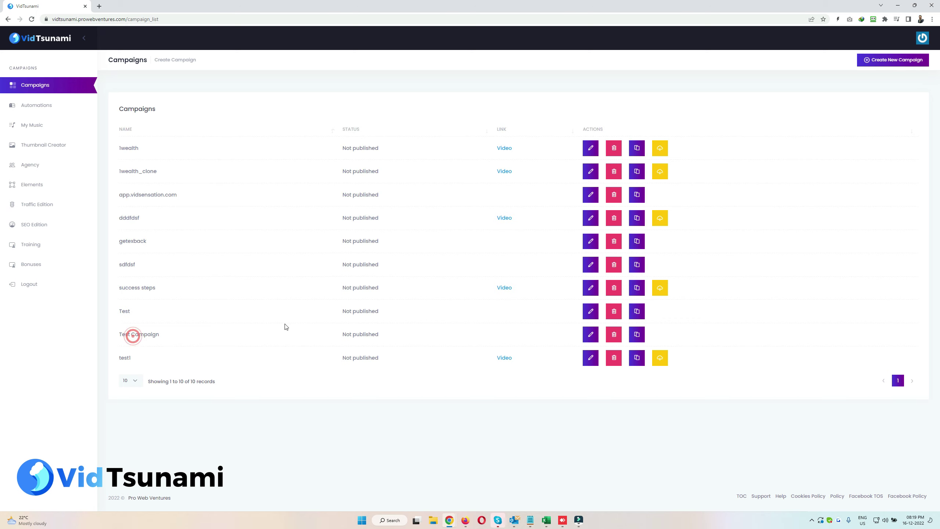
Open Test Campaign for editing, pick the template with golden light rays and sparks, and continue to the video editor
{"action": "left_click", "coordinate": [596, 335]}
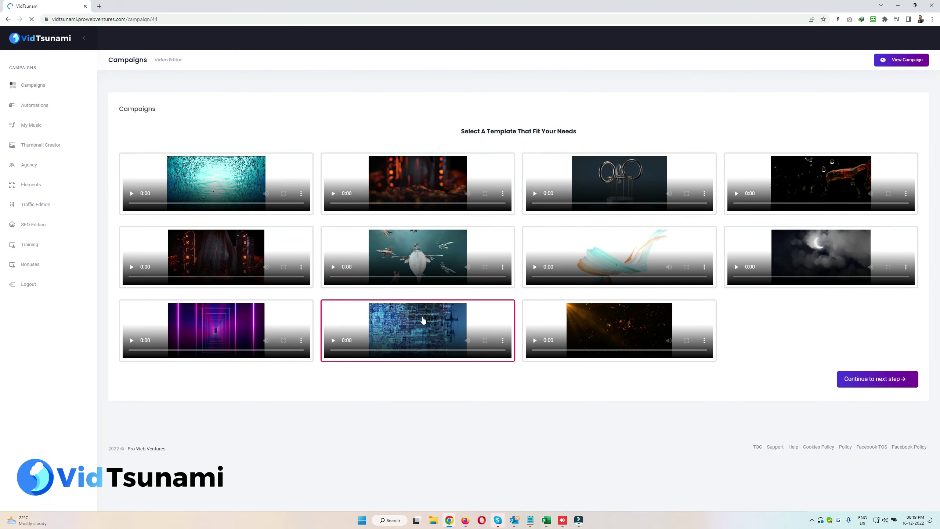
{"action": "left_click", "coordinate": [217, 204]}
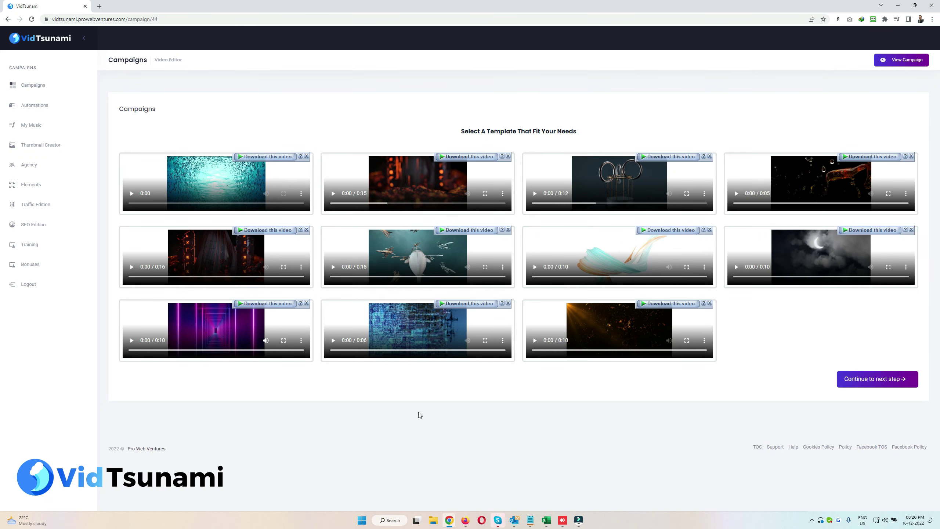
{"action": "left_click", "coordinate": [584, 343]}
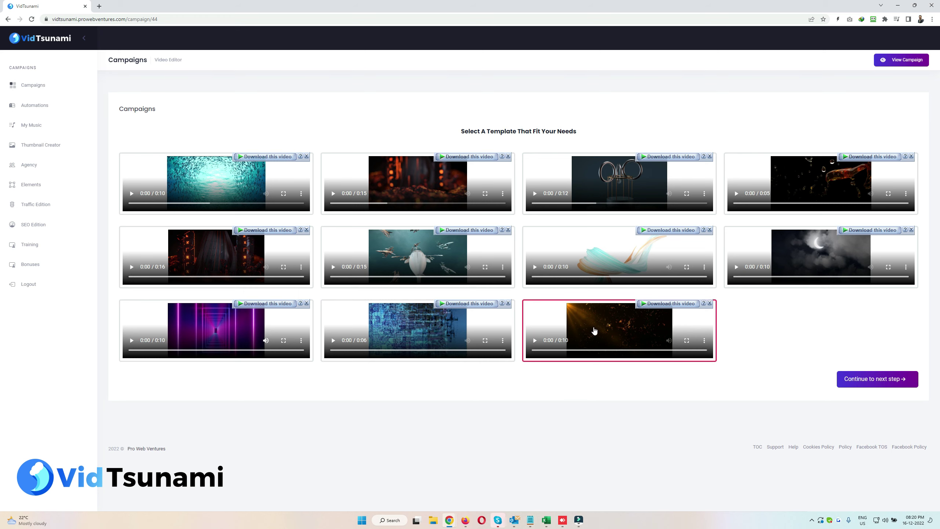
{"action": "left_click", "coordinate": [883, 382]}
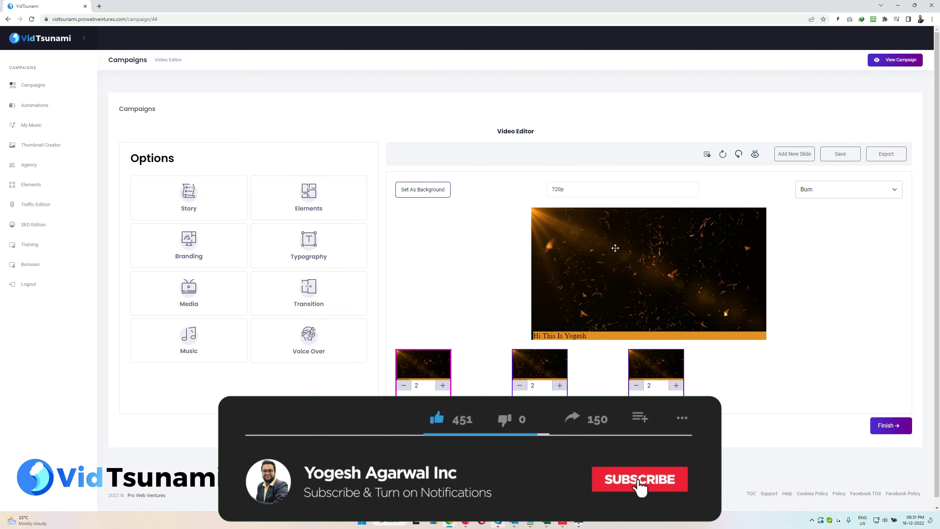
Add a new slide to the video and set the second slide's duration to 4
{"action": "left_click", "coordinate": [796, 155]}
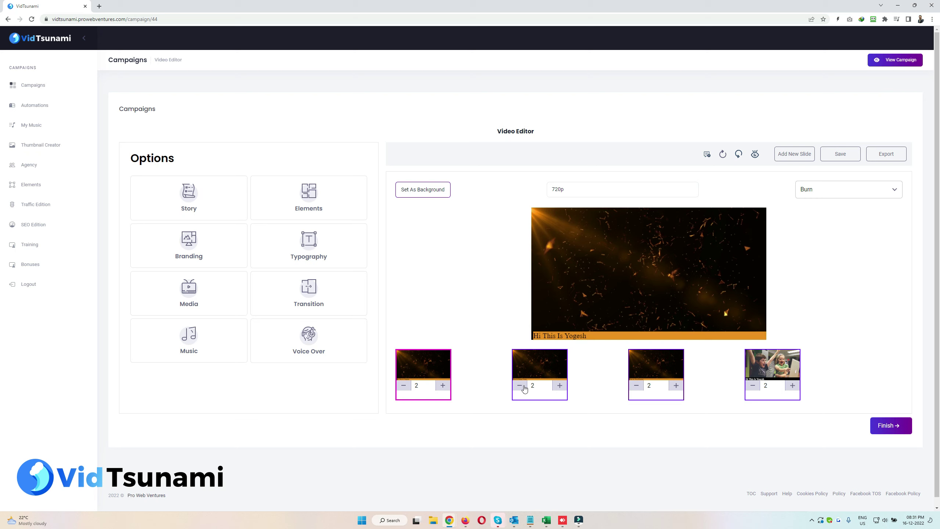
{"action": "left_click", "coordinate": [533, 386]}
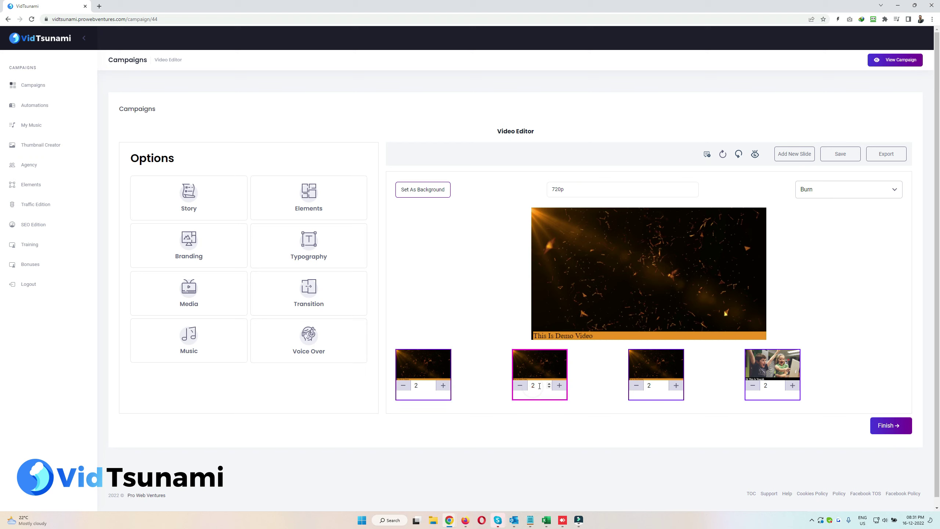
{"action": "double_click", "coordinate": [535, 386]}
{"action": "type", "text": "3"}
{"action": "left_click", "coordinate": [549, 384]}
{"action": "left_click", "coordinate": [549, 387]}
{"action": "left_click", "coordinate": [590, 385]}
{"action": "left_click", "coordinate": [794, 153]}
{"action": "left_click", "coordinate": [640, 192]}
{"action": "left_click", "coordinate": [640, 192]}
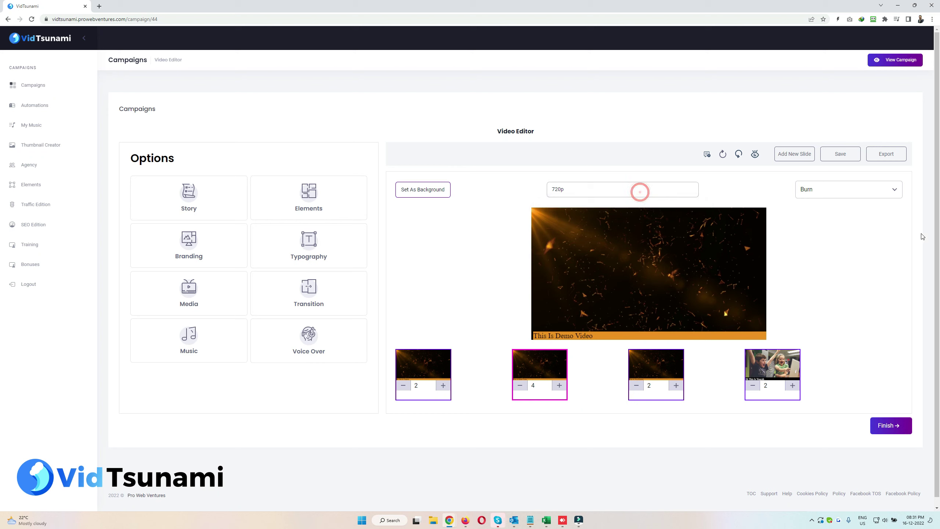
Change the second slide's transition effect to crosszoom
{"action": "left_click", "coordinate": [847, 188]}
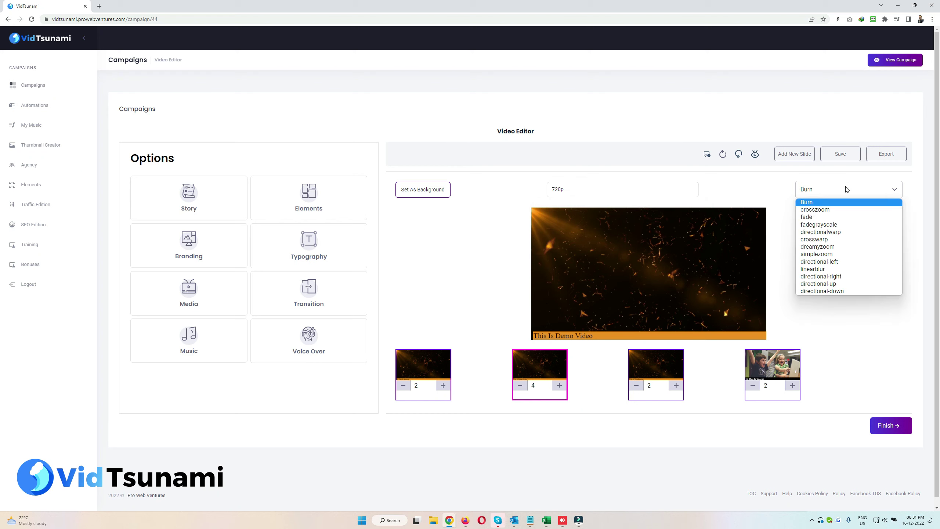
{"action": "left_click", "coordinate": [846, 189]}
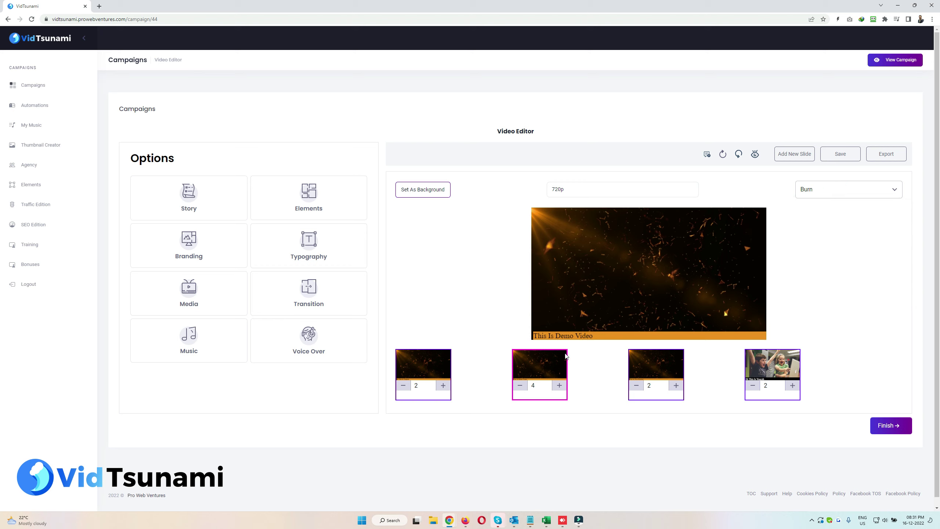
{"action": "left_click", "coordinate": [864, 194]}
{"action": "left_click", "coordinate": [850, 210]}
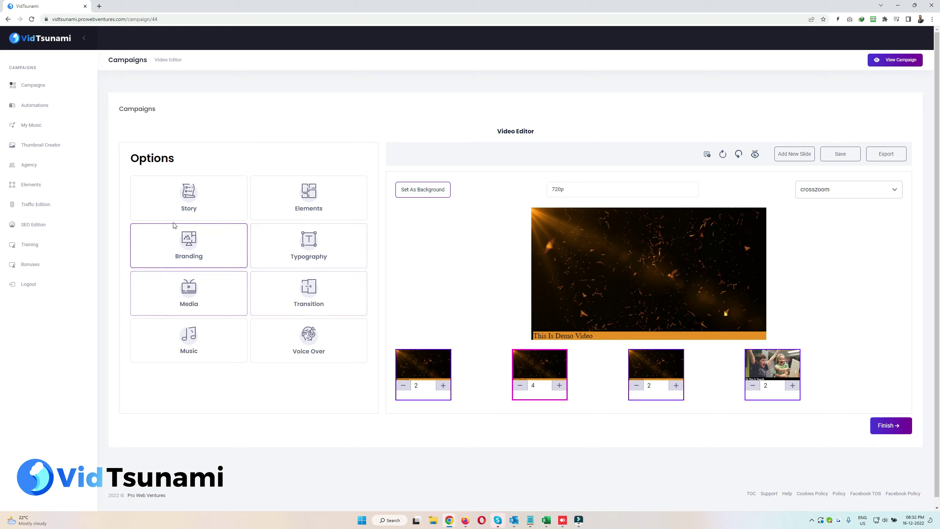
Add a slide from the story line "This Is Nice Product" and show the new slide in the preview
{"action": "left_click", "coordinate": [187, 202]}
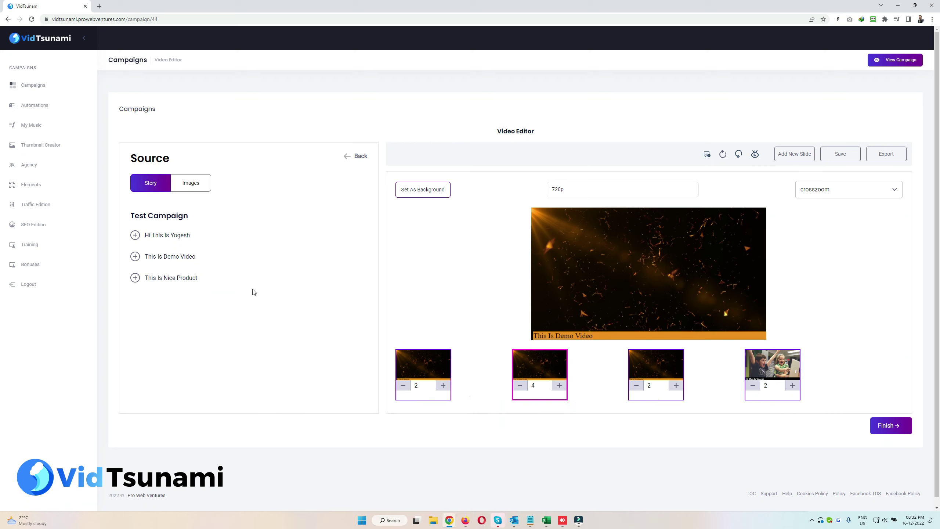
{"action": "left_click", "coordinate": [136, 281]}
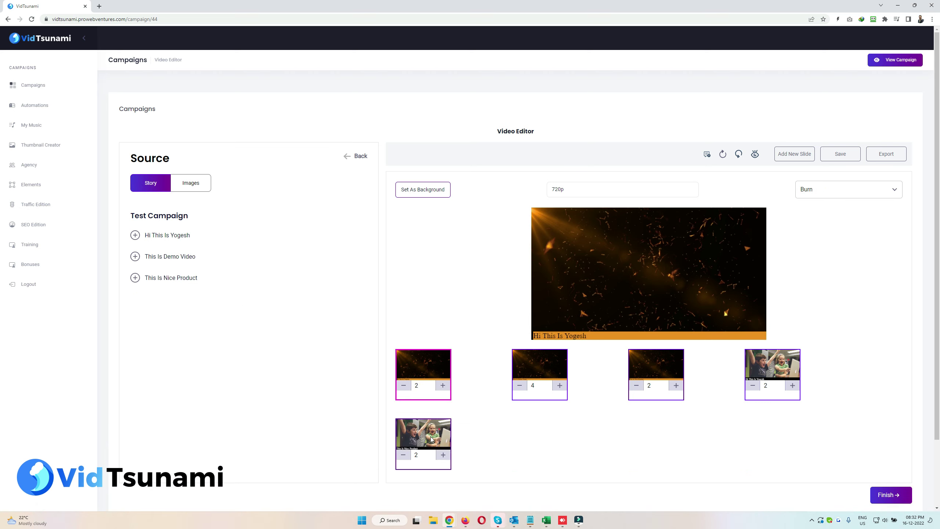
{"action": "left_click", "coordinate": [431, 439]}
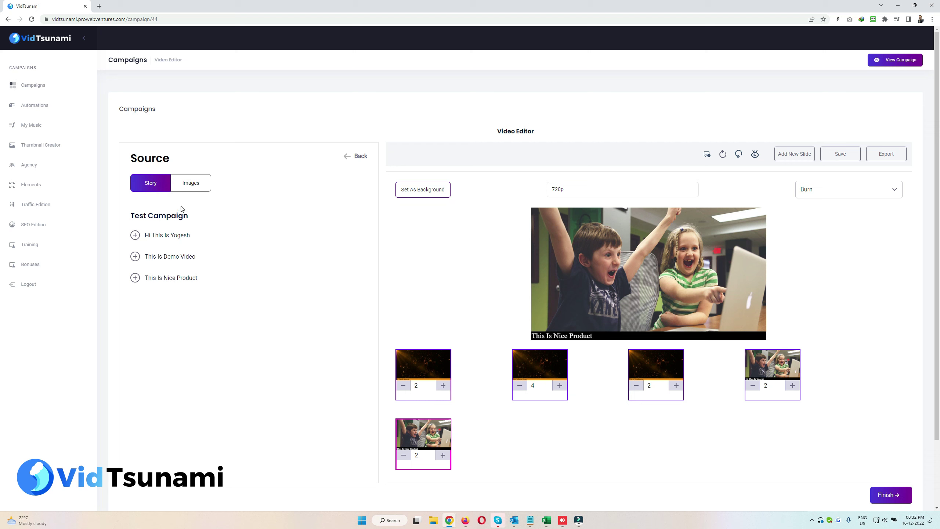
Choose the source image of a woman beside a video camera, add a "This Is Demo Video" story slide with it, and preview that slide
{"action": "left_click", "coordinate": [192, 187]}
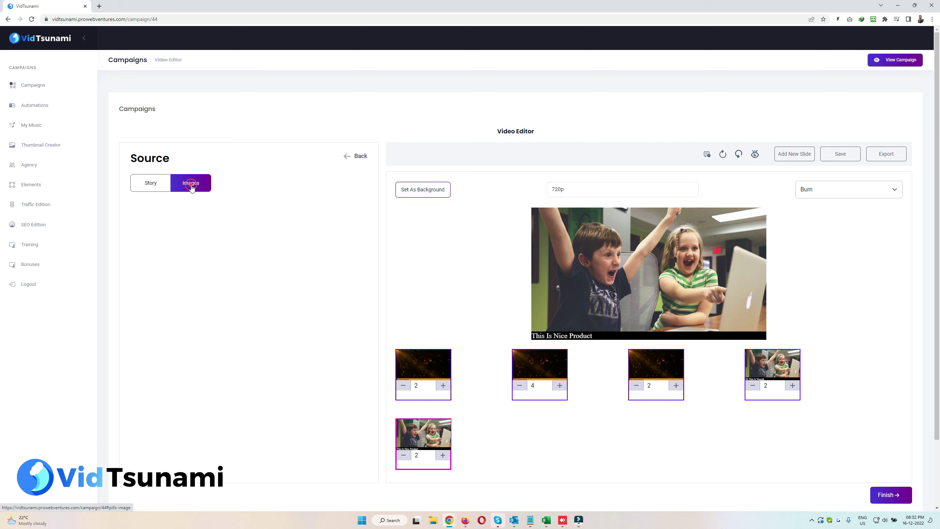
{"action": "left_click", "coordinate": [308, 280]}
{"action": "left_click", "coordinate": [295, 382]}
{"action": "scroll", "coordinate": [295, 381], "scroll_direction": "down", "scroll_amount": 4}
{"action": "left_click", "coordinate": [291, 325]}
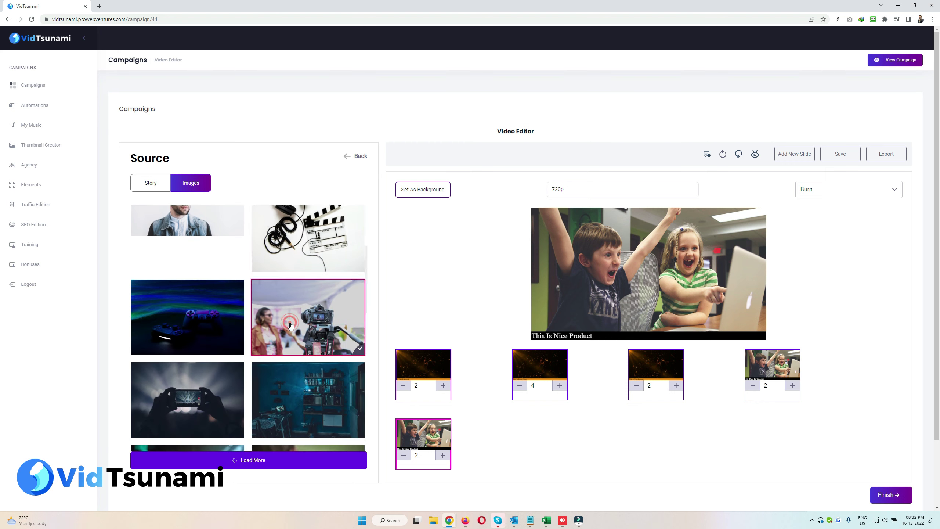
{"action": "left_click", "coordinate": [159, 189]}
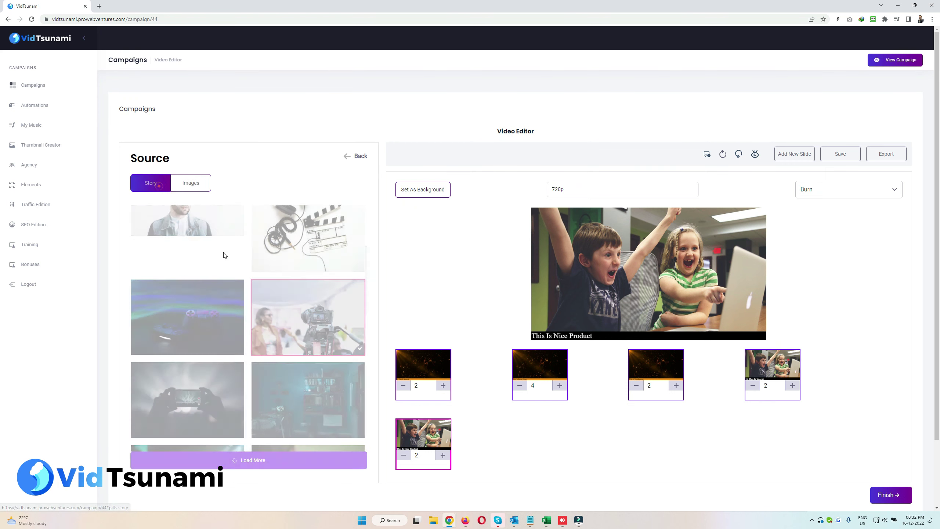
{"action": "left_click", "coordinate": [203, 188]}
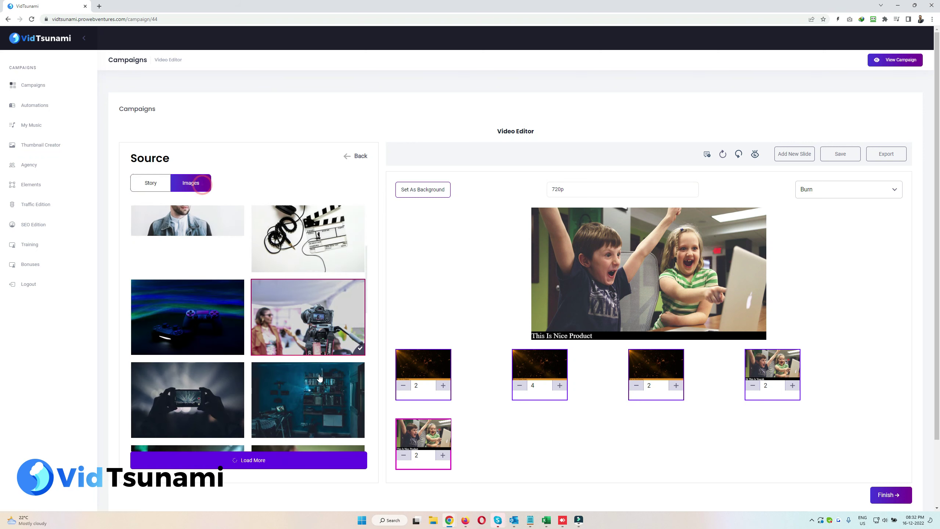
{"action": "left_click", "coordinate": [149, 183]}
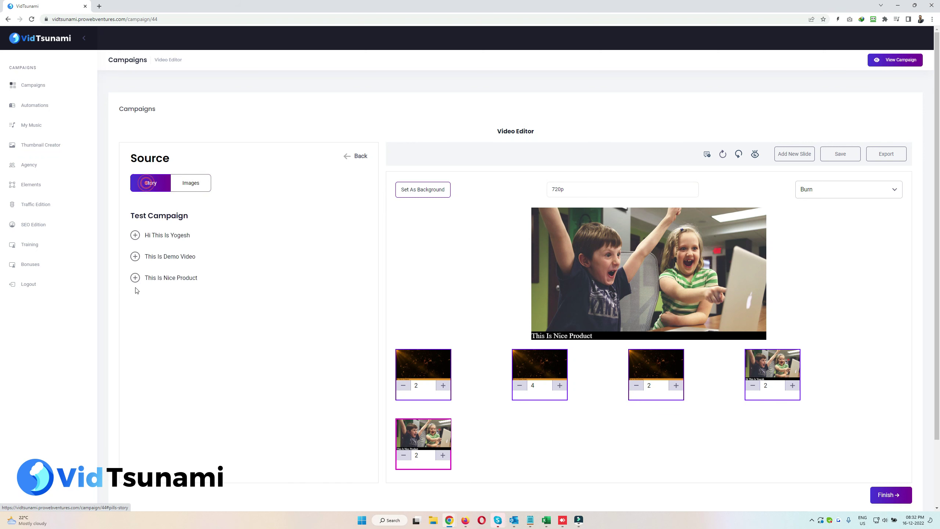
{"action": "left_click", "coordinate": [135, 257]}
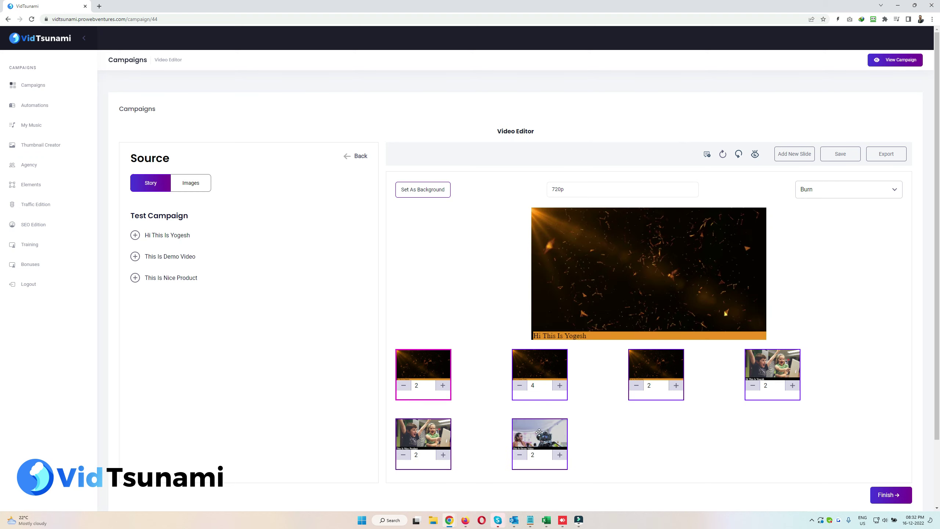
{"action": "left_click", "coordinate": [550, 430]}
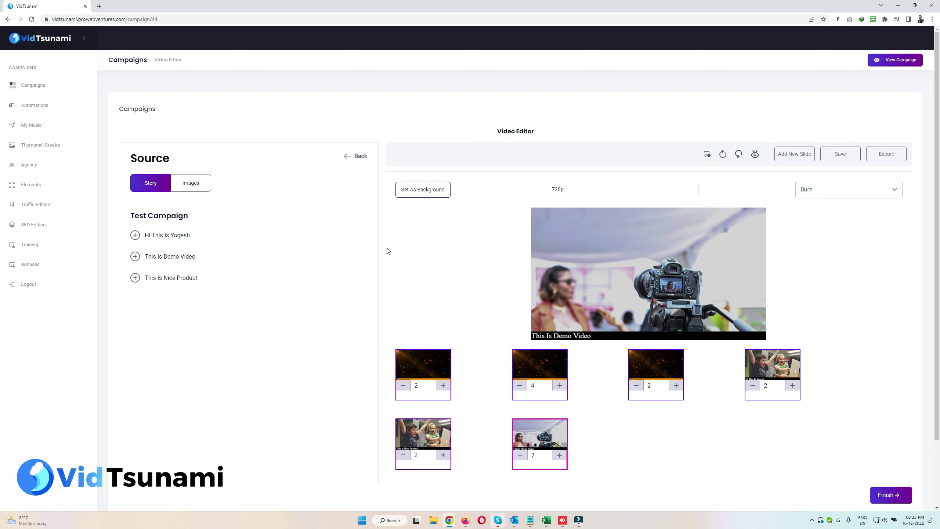
Browse the Subscribe and Lower Thirds categories of the video elements, then show the Gifs
{"action": "left_click", "coordinate": [345, 161]}
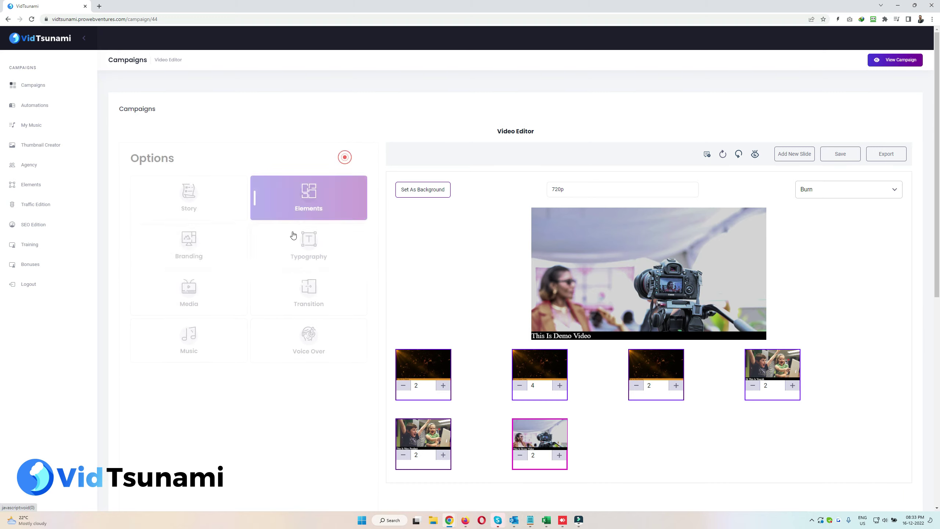
{"action": "left_click", "coordinate": [301, 206]}
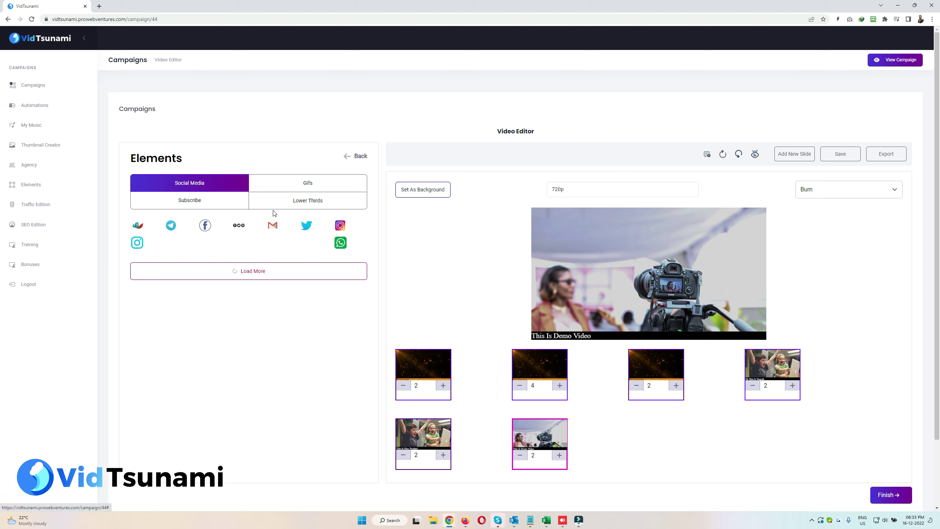
{"action": "left_click", "coordinate": [287, 185]}
{"action": "left_click", "coordinate": [211, 203]}
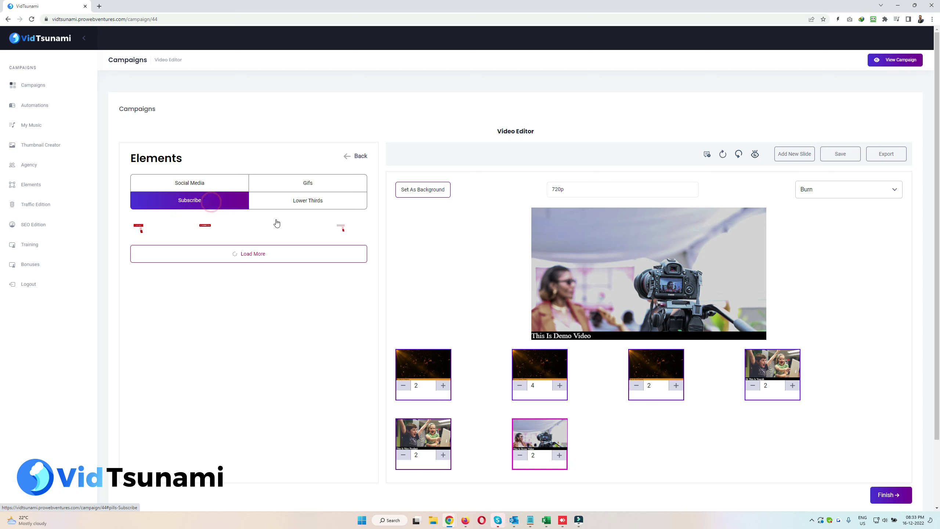
{"action": "left_click", "coordinate": [317, 202]}
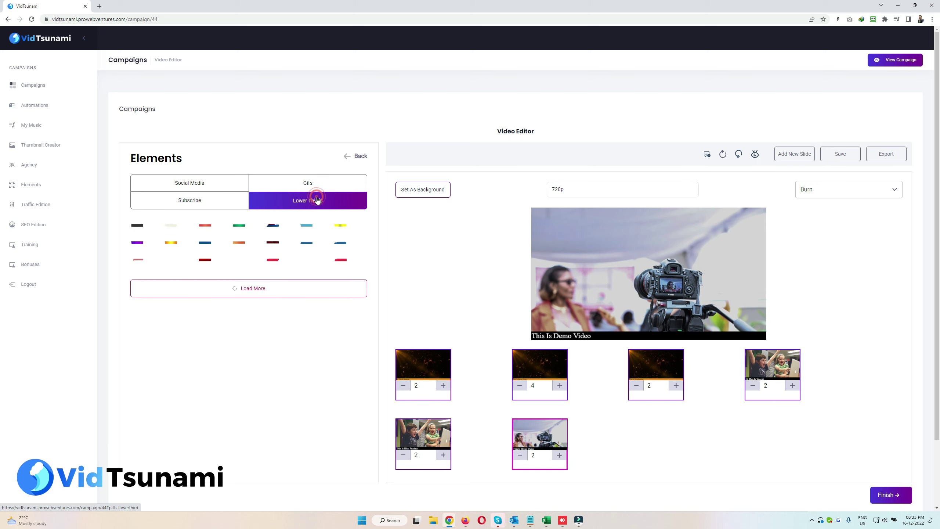
{"action": "left_click", "coordinate": [295, 188]}
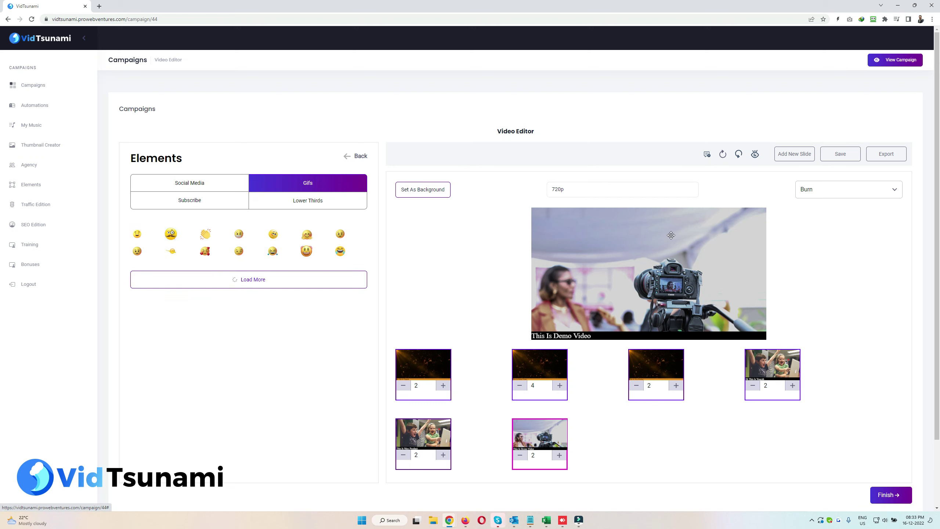
Place a laughing emoji GIF on the camera slide and a smaller blushing emoji GIF near the centre of the second slide
{"action": "left_click_drag", "start_coordinate": [699, 271], "coordinate": [709, 301]}
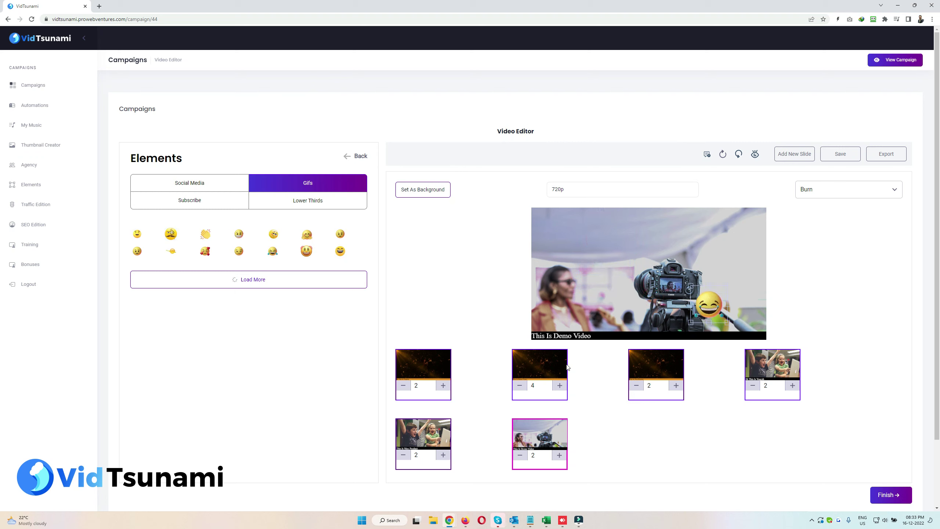
{"action": "left_click", "coordinate": [548, 371]}
{"action": "left_click_drag", "start_coordinate": [273, 232], "coordinate": [635, 237]}
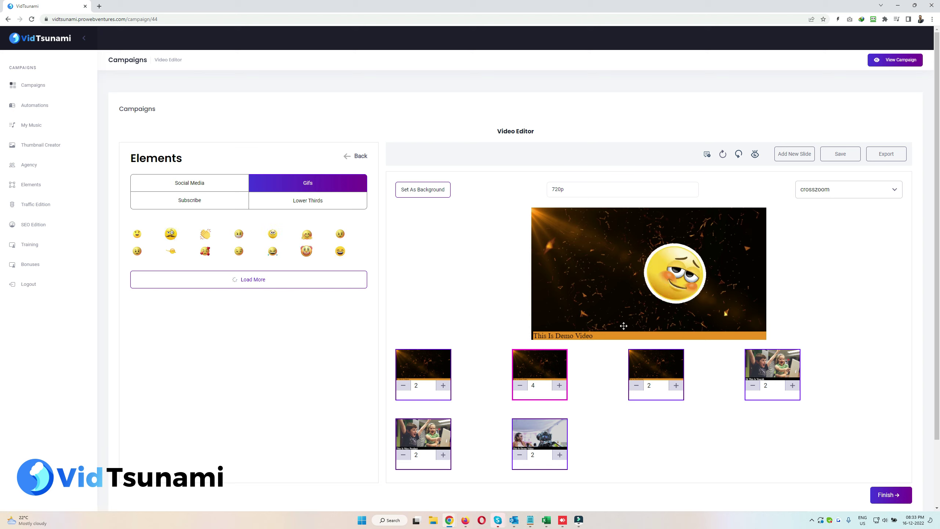
{"action": "left_click_drag", "start_coordinate": [630, 288], "coordinate": [683, 290]}
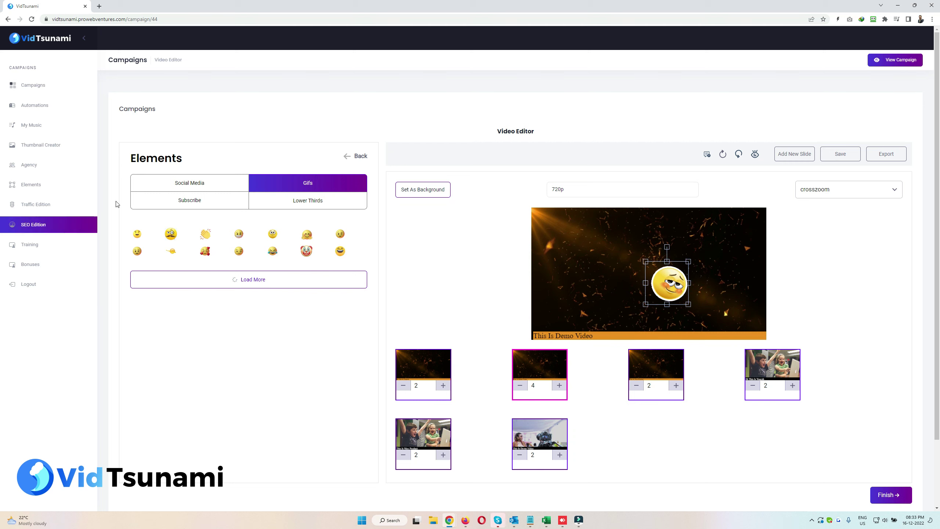
Look over the Social Media elements, then examine the Intro and Outro upload options of the branding settings
{"action": "left_click", "coordinate": [185, 182]}
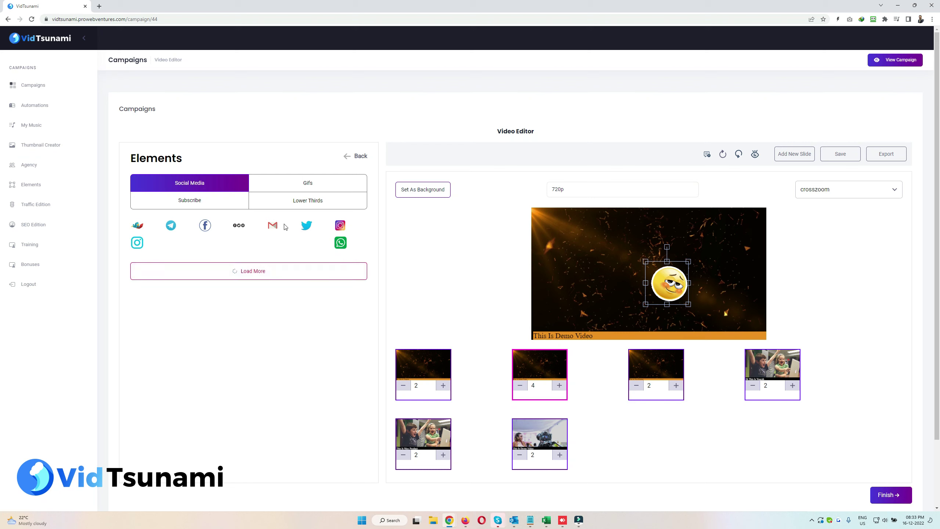
{"action": "left_click", "coordinate": [347, 158]}
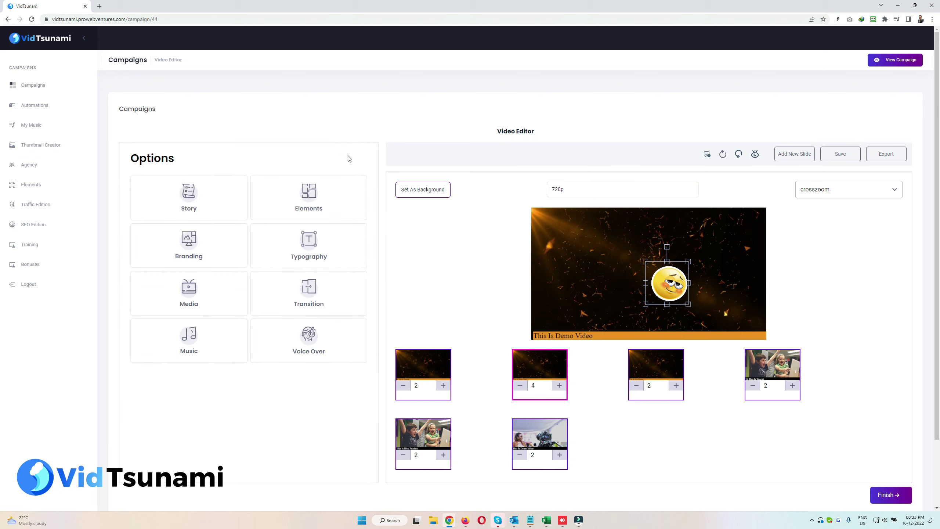
{"action": "left_click", "coordinate": [201, 245]}
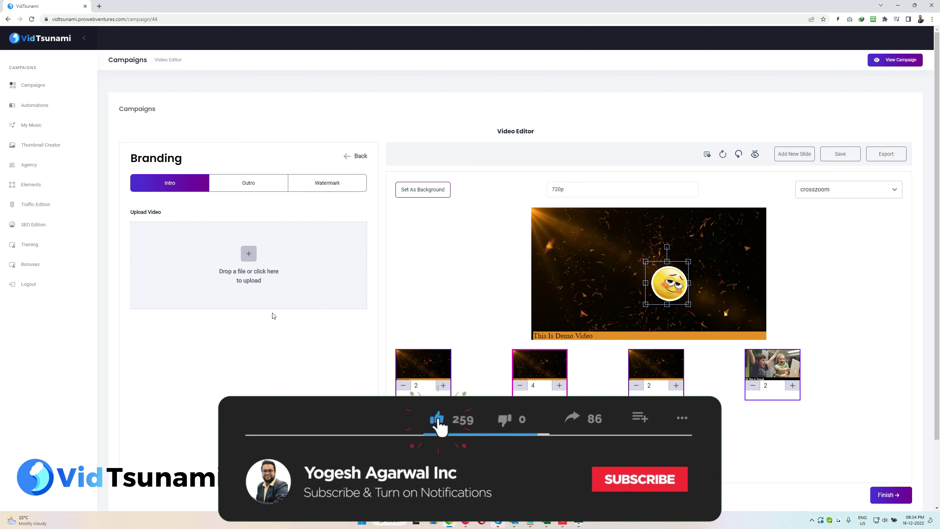
{"action": "left_click", "coordinate": [253, 184]}
{"action": "left_click", "coordinate": [158, 182]}
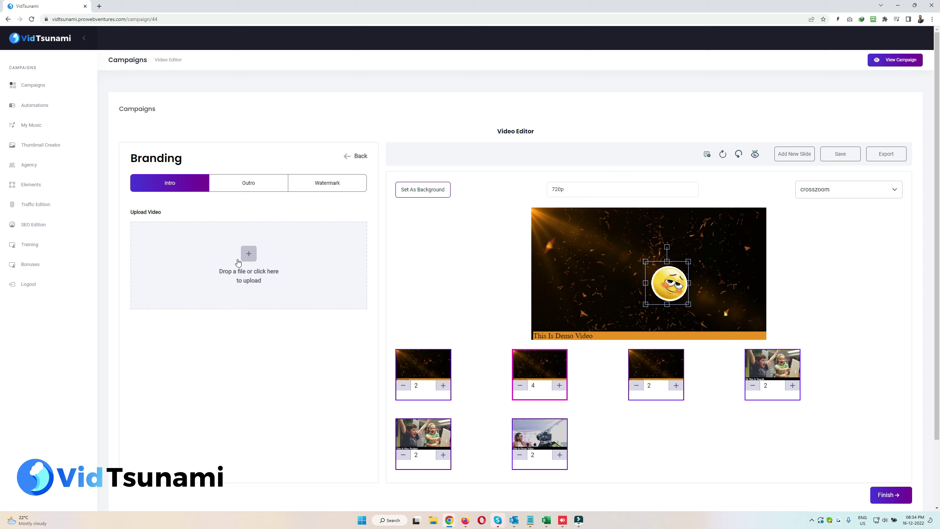
Examine the watermark branding settings, including the available position and width choices, without changing them
{"action": "left_click", "coordinate": [319, 191]}
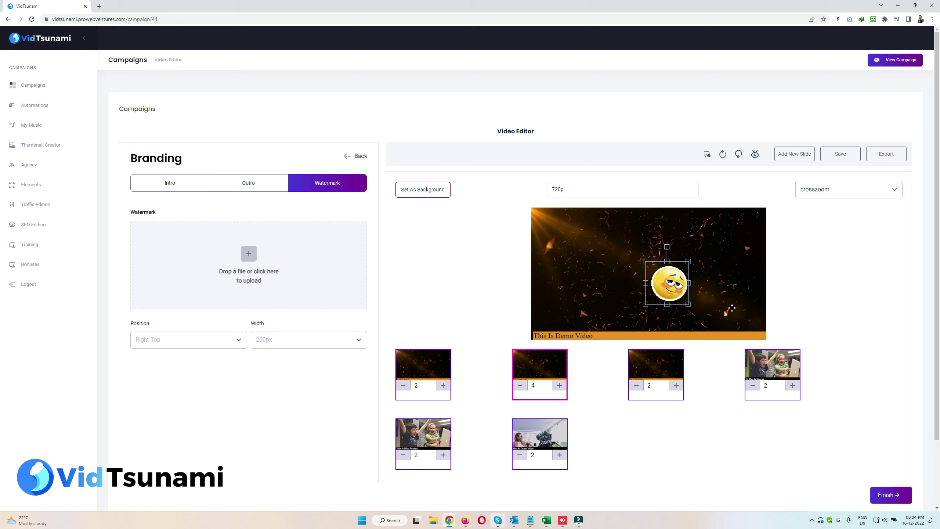
{"action": "left_click", "coordinate": [191, 340]}
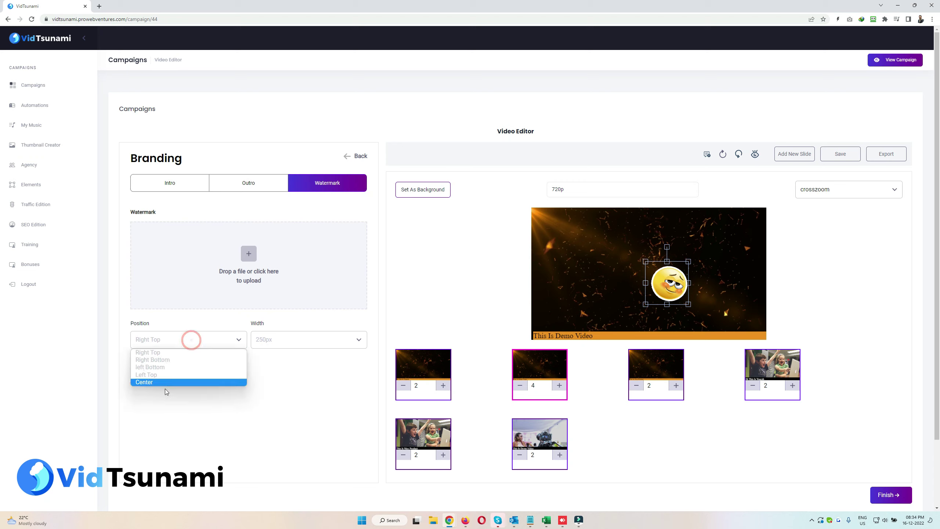
{"action": "left_click", "coordinate": [275, 338]}
{"action": "left_click", "coordinate": [279, 395]}
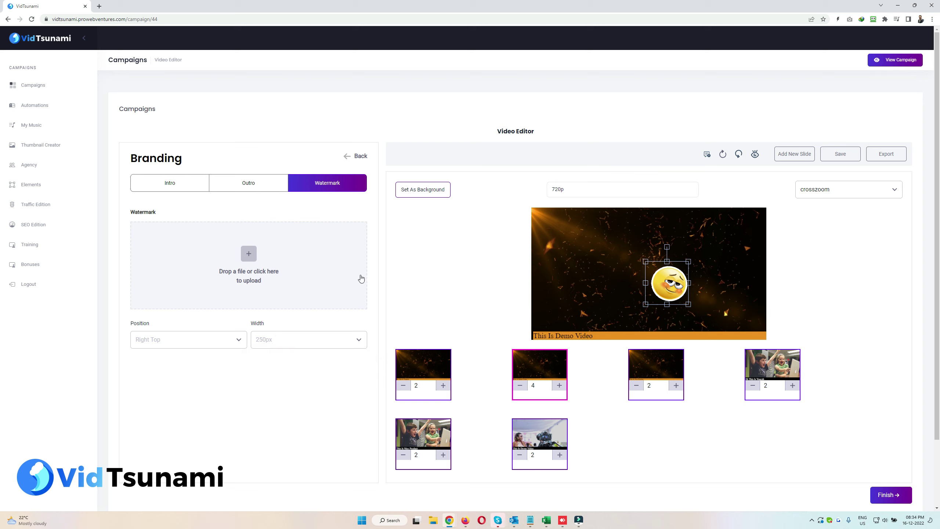
{"action": "left_click", "coordinate": [348, 156]}
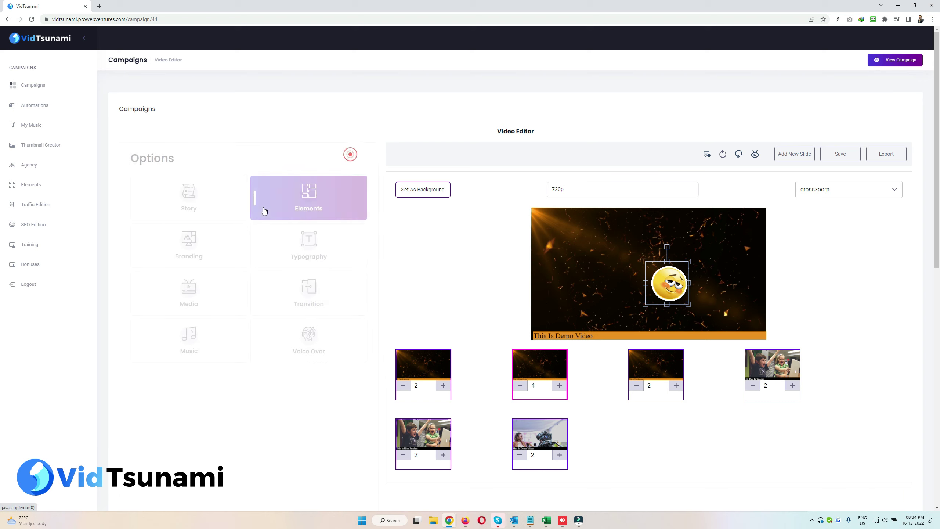
Set the font of the second slide's caption to Montez-Regular and apply the typography to the caption
{"action": "left_click", "coordinate": [302, 236]}
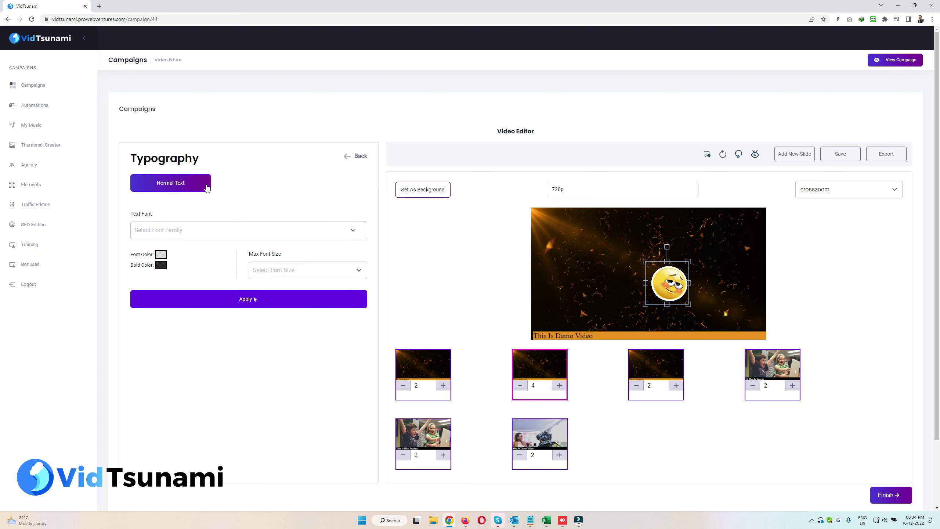
{"action": "left_click_drag", "start_coordinate": [138, 158], "coordinate": [170, 159]}
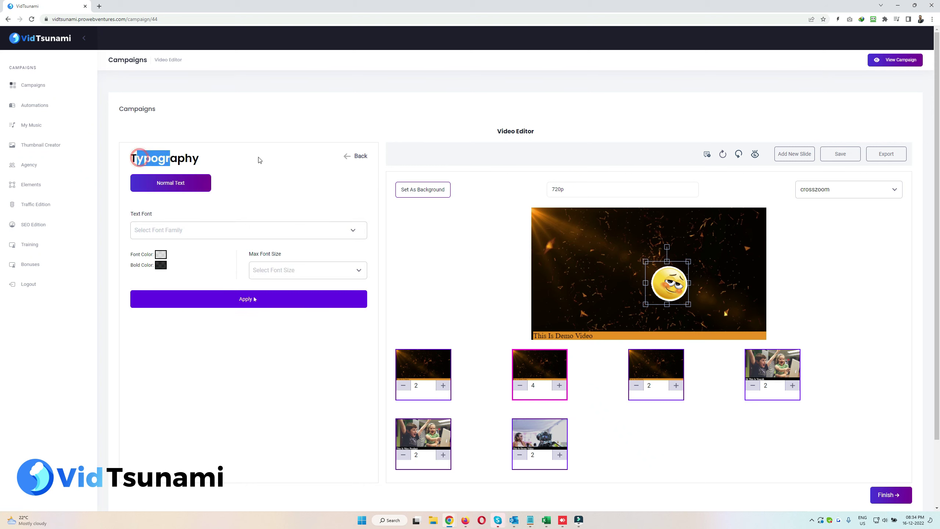
{"action": "left_click", "coordinate": [269, 165]}
{"action": "left_click", "coordinate": [256, 203]}
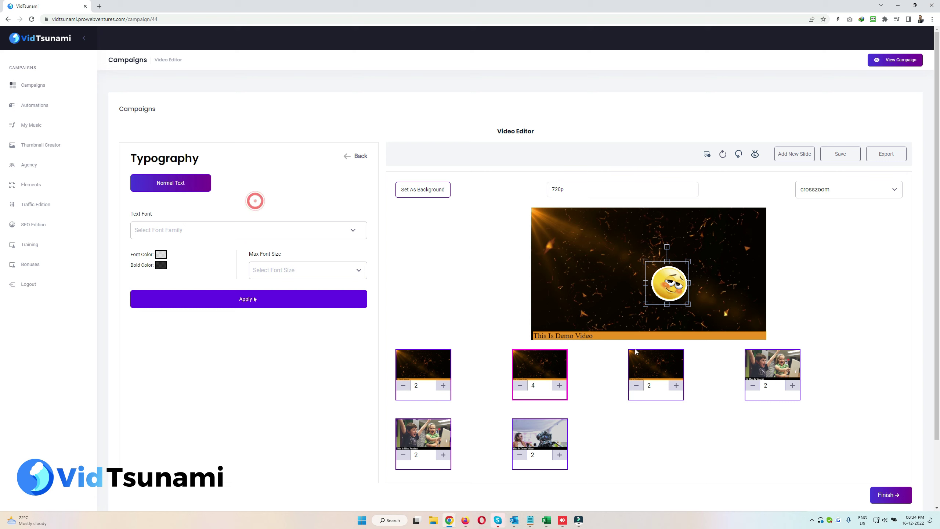
{"action": "left_click", "coordinate": [209, 231]}
{"action": "scroll", "coordinate": [187, 326], "scroll_direction": "down", "scroll_amount": 5}
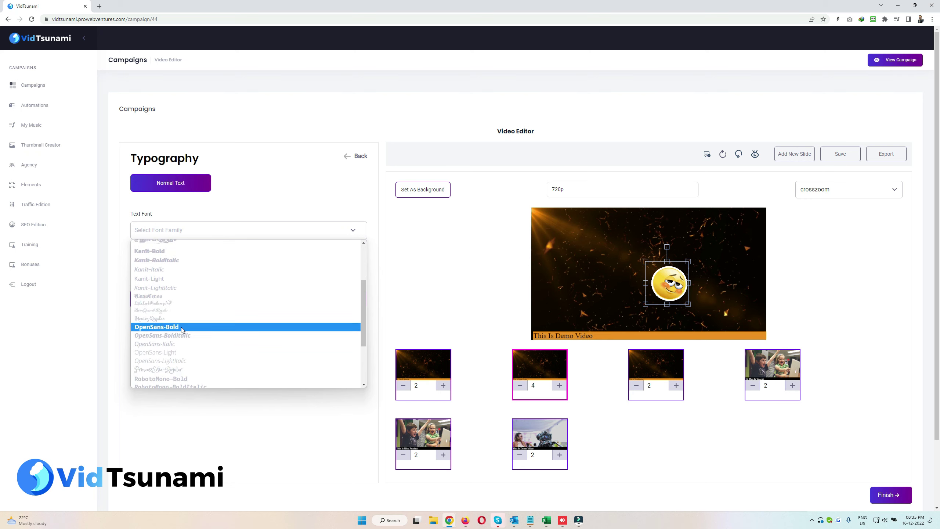
{"action": "left_click", "coordinate": [182, 319]}
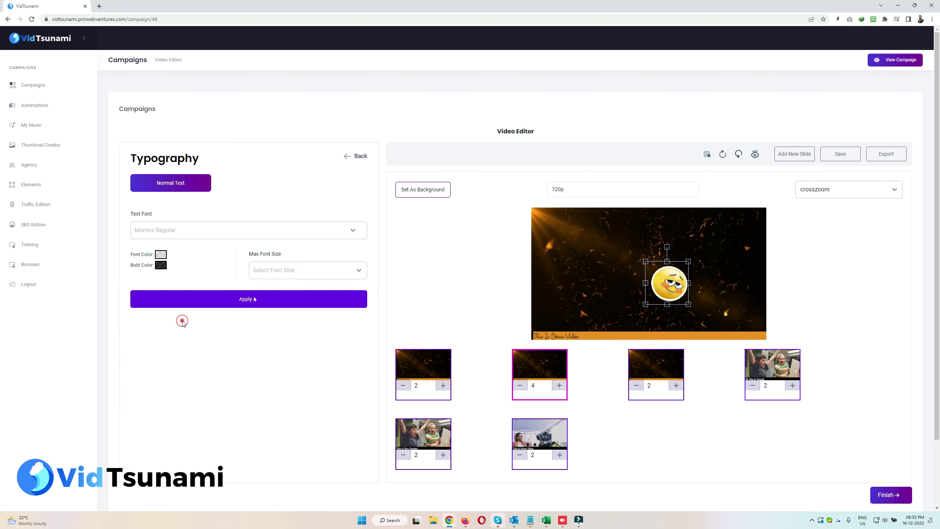
{"action": "left_click", "coordinate": [555, 334]}
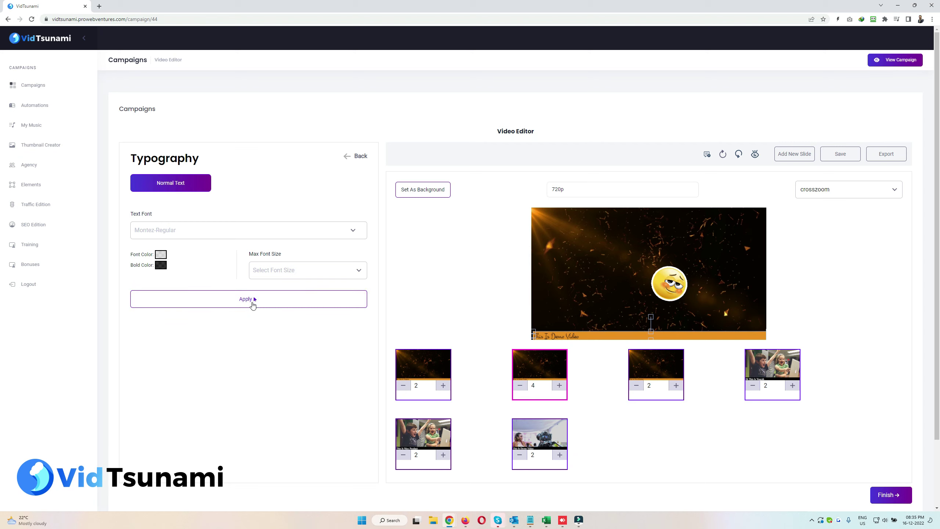
{"action": "left_click", "coordinate": [251, 302]}
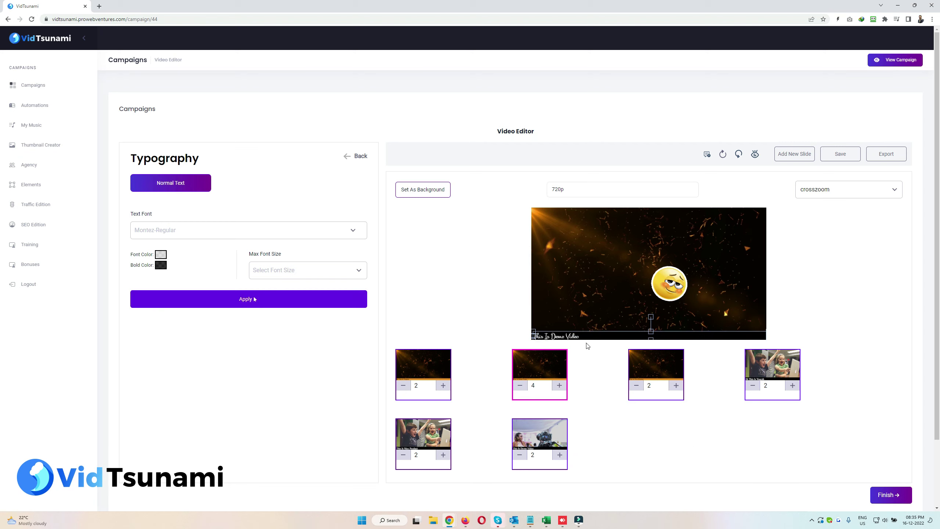
Set the caption's maximum font size to 30px and move the caption up so the whole text fits inside the slide
{"action": "left_click", "coordinate": [291, 270]}
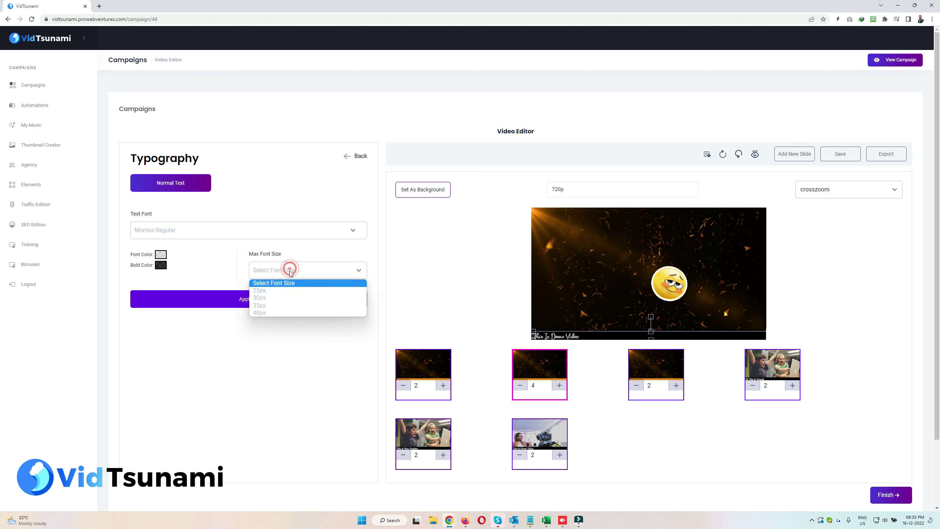
{"action": "left_click", "coordinate": [277, 301]}
{"action": "left_click", "coordinate": [273, 298]}
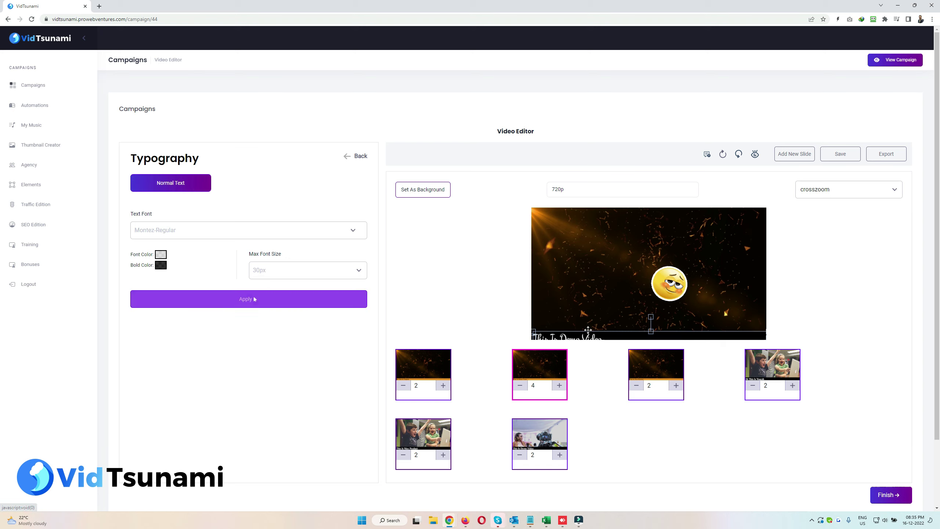
{"action": "left_click_drag", "start_coordinate": [595, 312], "coordinate": [610, 236]}
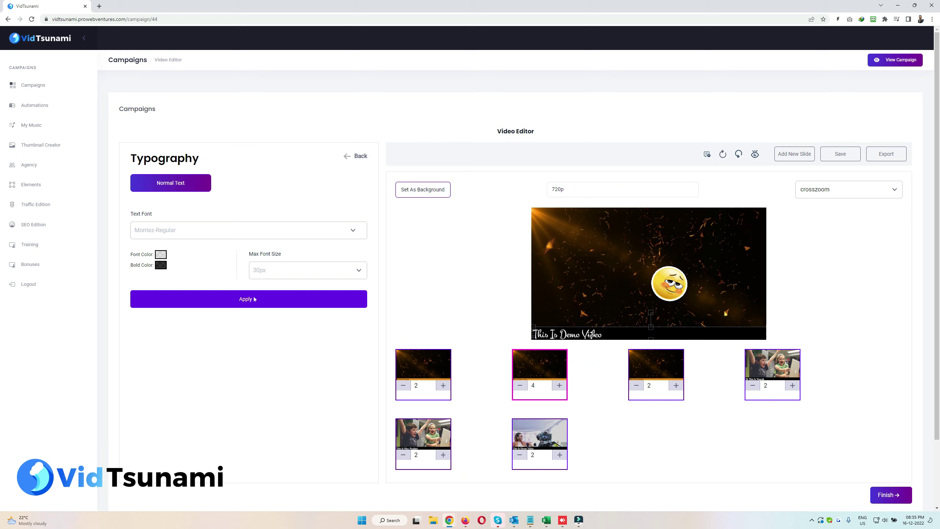
{"action": "left_click", "coordinate": [262, 303]}
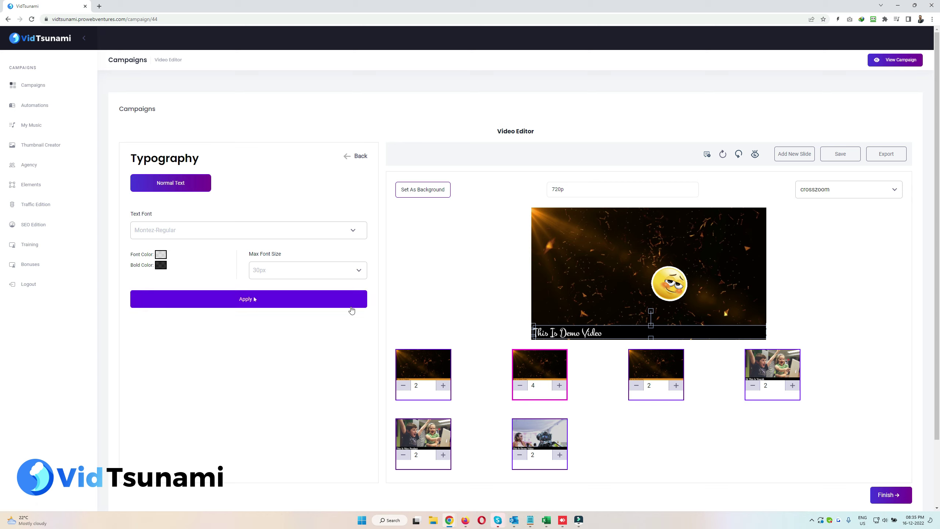
{"action": "left_click", "coordinate": [356, 156]}
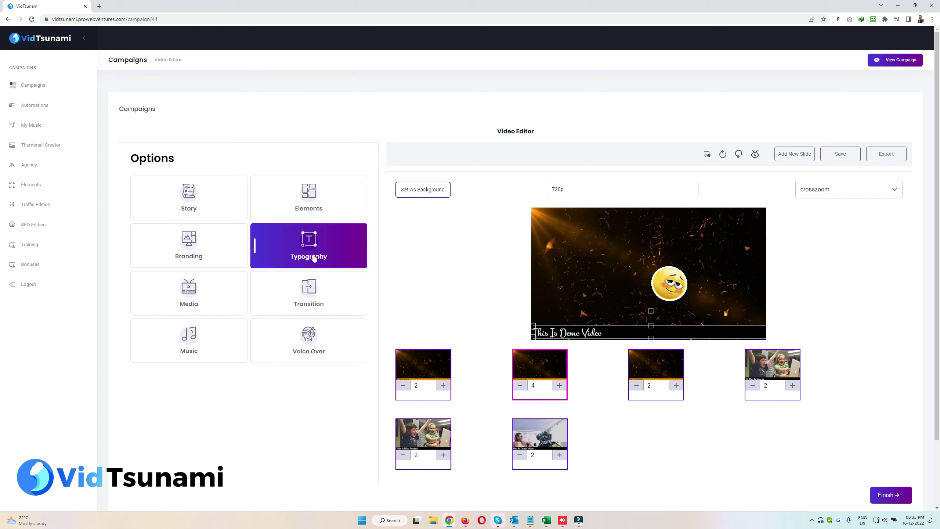
Move the emoji on the second slide to the right and slightly upward, clear of the slide's centre
{"action": "left_click", "coordinate": [215, 294]}
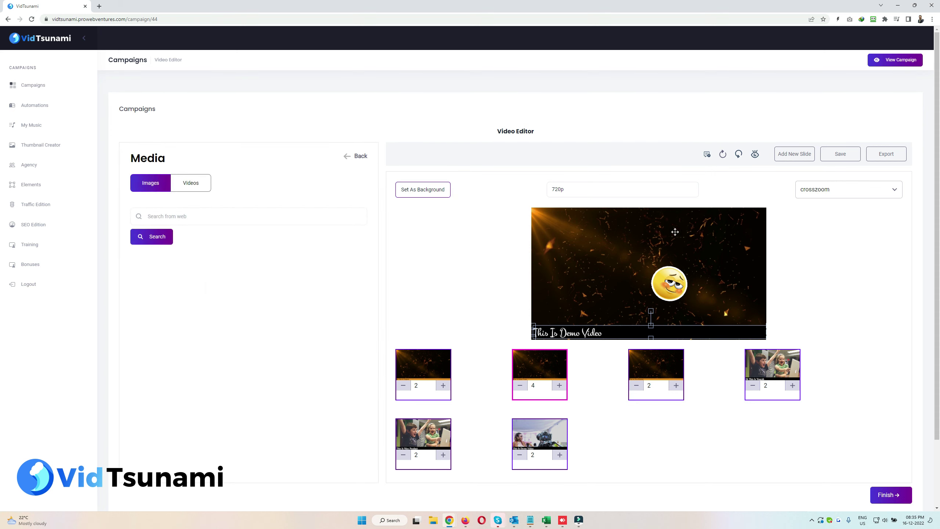
{"action": "left_click", "coordinate": [660, 289]}
{"action": "left_click", "coordinate": [230, 326]}
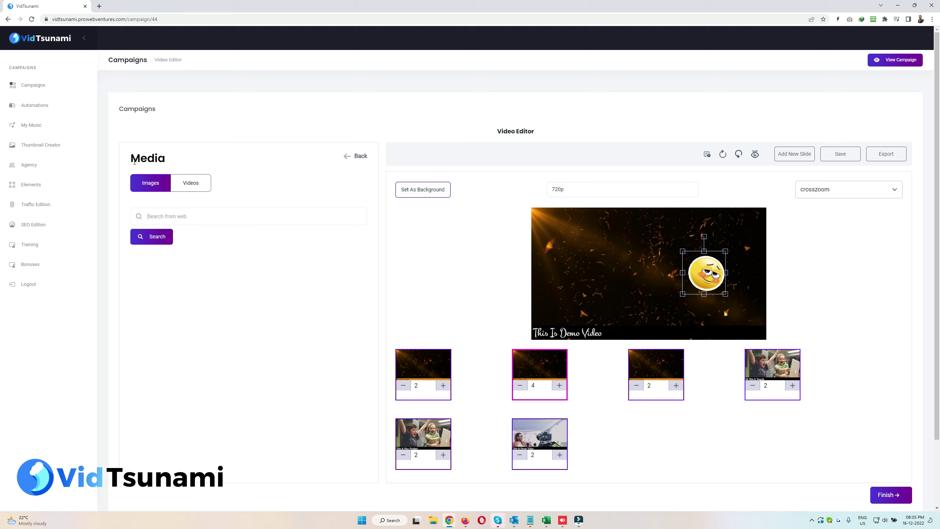
{"action": "left_click", "coordinate": [349, 156]}
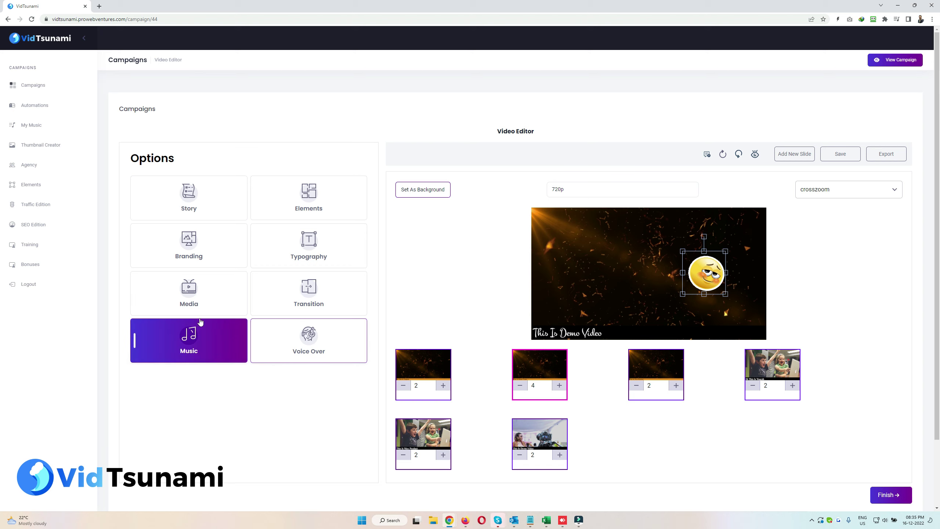
Search the web image media for "system"
{"action": "left_click", "coordinate": [210, 289]}
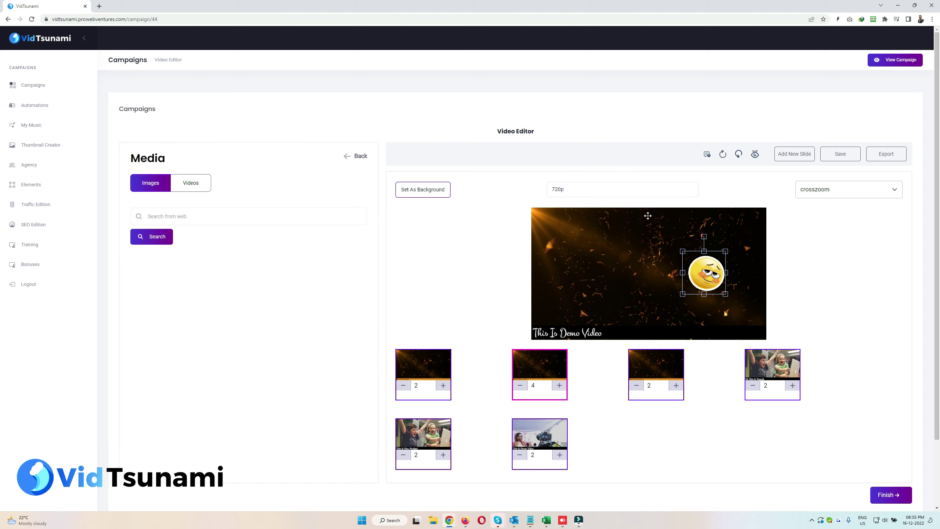
{"action": "left_click", "coordinate": [214, 215]}
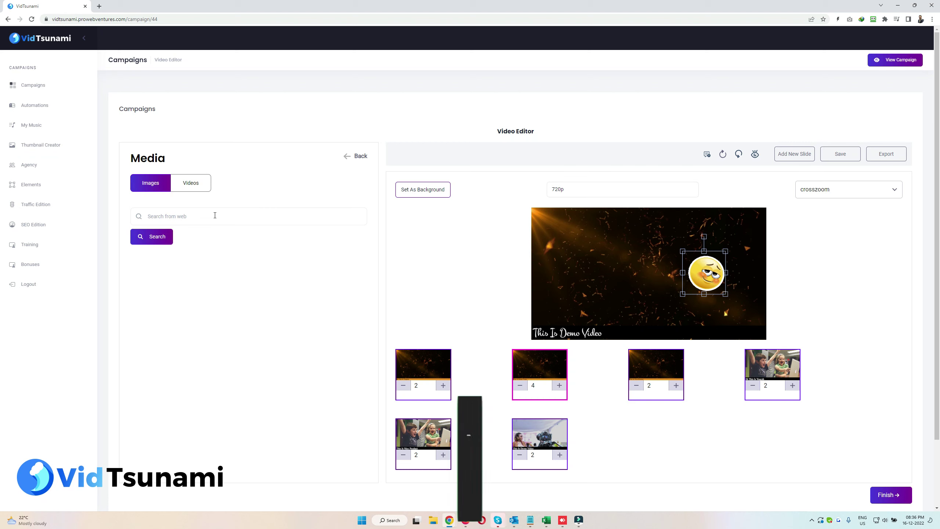
{"action": "type", "text": "system"}
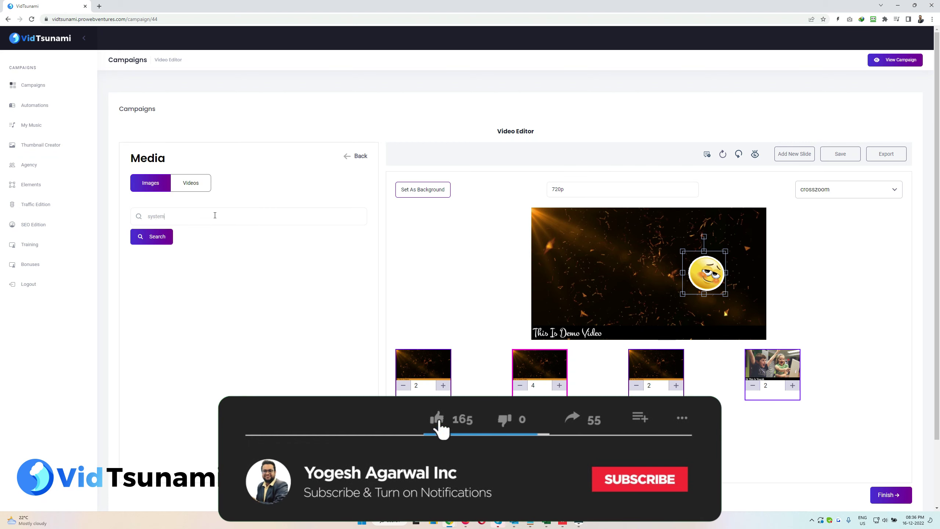
{"action": "left_click", "coordinate": [141, 237]}
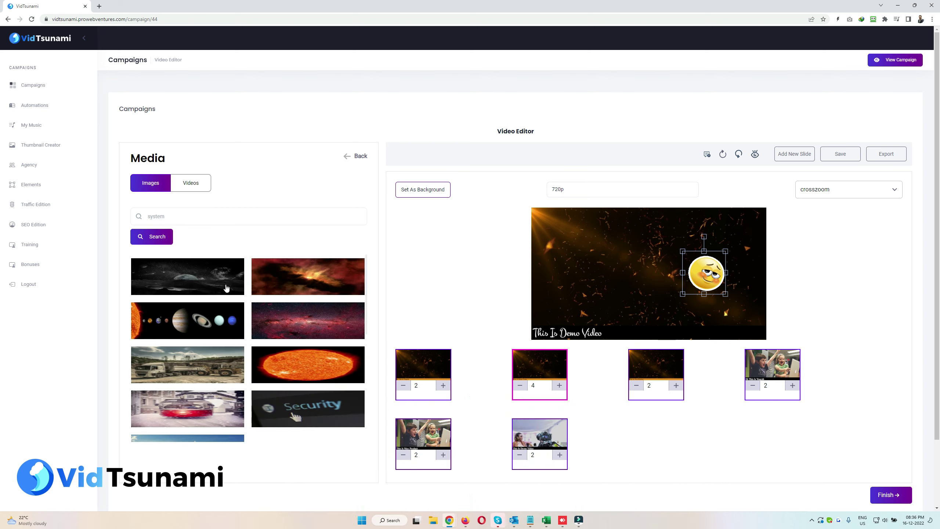
Add the red and orange nebula image to the second slide and set it as the slide's background
{"action": "left_click_drag", "start_coordinate": [281, 274], "coordinate": [694, 314]}
{"action": "left_click_drag", "start_coordinate": [631, 270], "coordinate": [623, 253]}
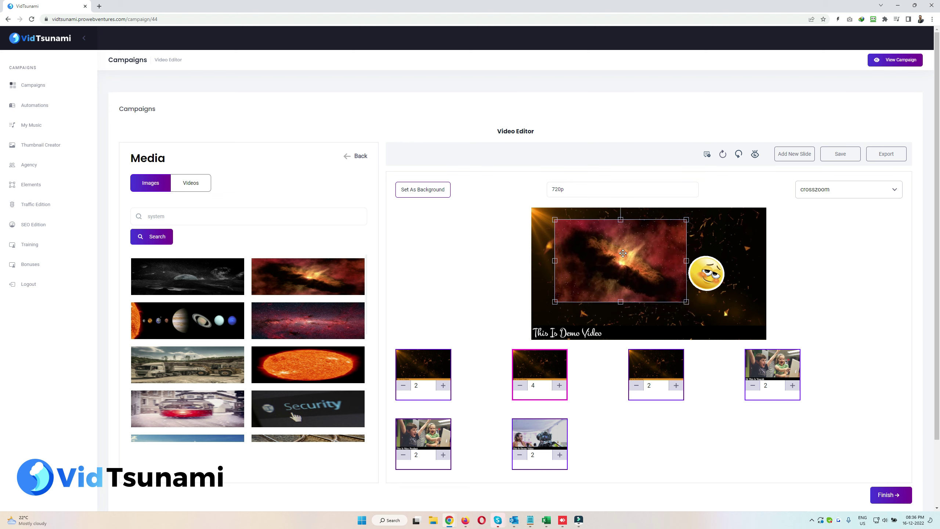
{"action": "left_click", "coordinate": [421, 194]}
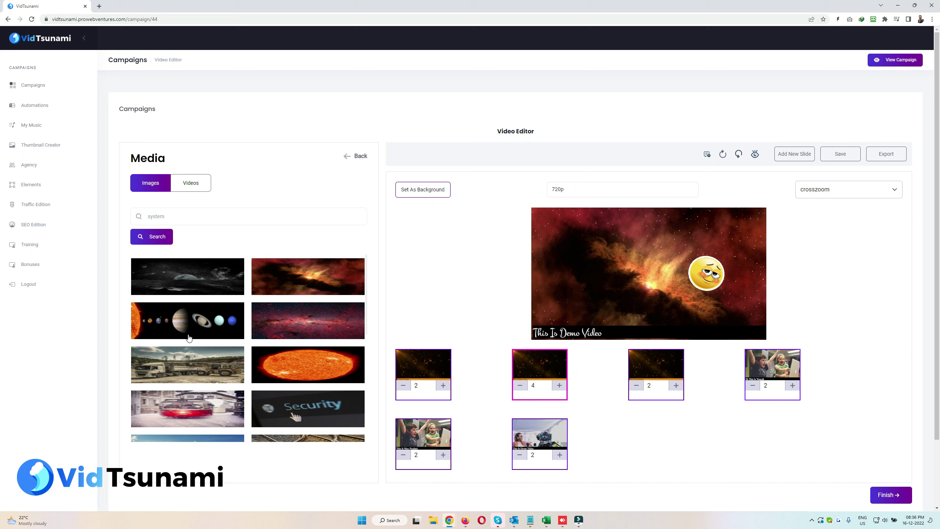
Look through more of the image results and the video media search, then return to the editor options
{"action": "scroll", "coordinate": [188, 338], "scroll_direction": "down", "scroll_amount": 5}
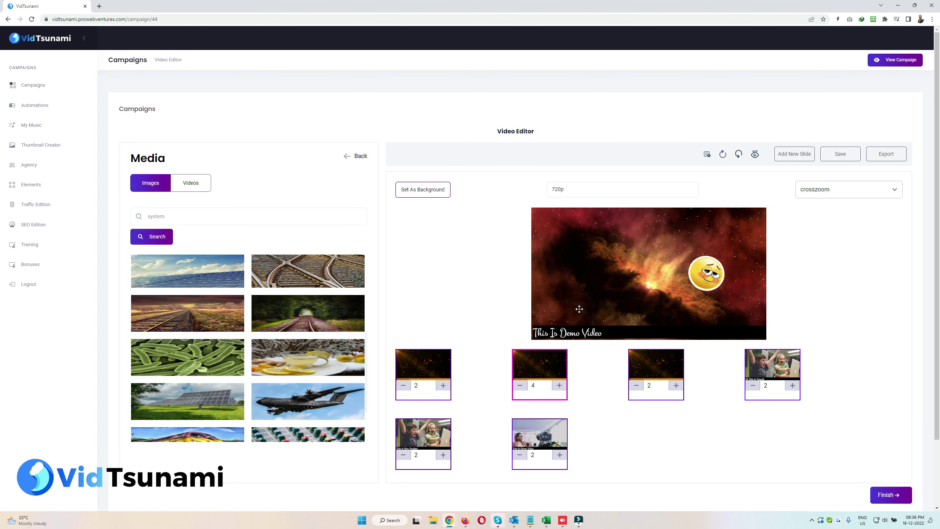
{"action": "left_click", "coordinate": [193, 192]}
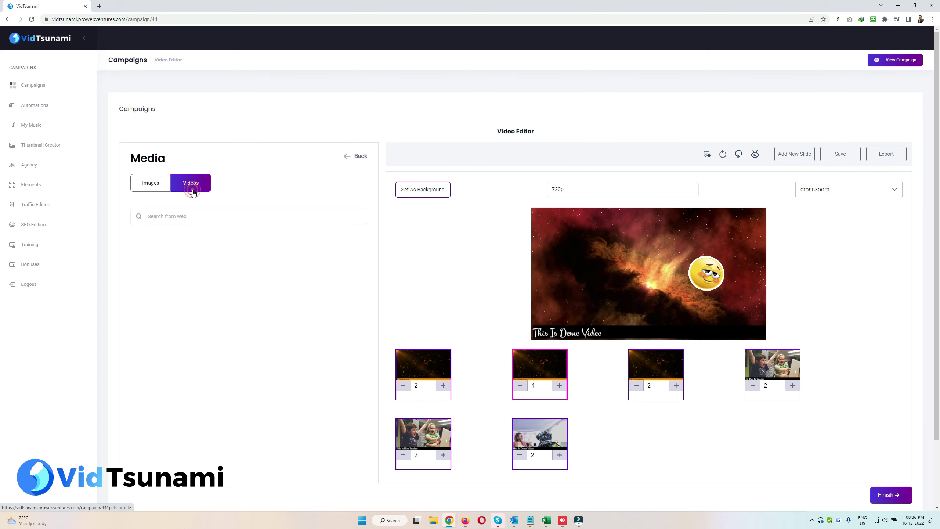
{"action": "left_click", "coordinate": [353, 159]}
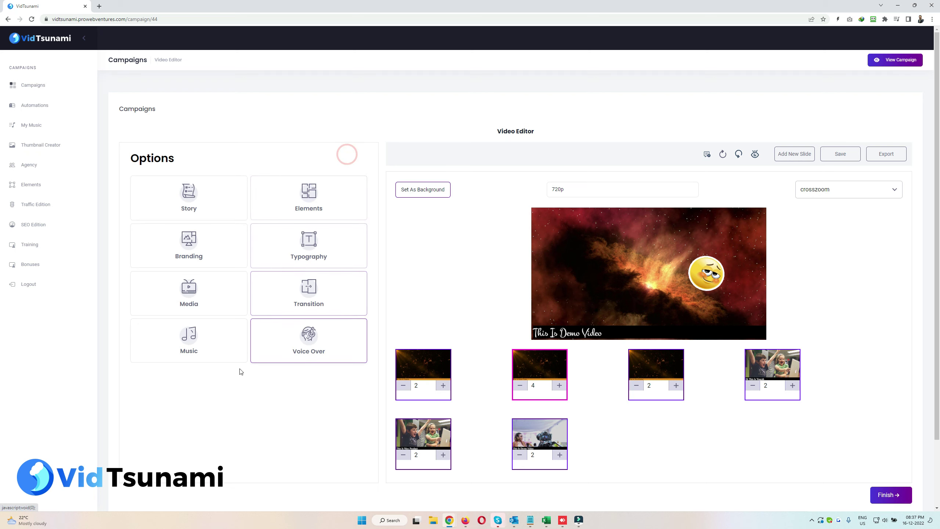
Set the campaign's background music to "Ambient Inconvenient Truth.mp3", raise its volume slightly, pause the preview and return to the editor options
{"action": "left_click", "coordinate": [201, 345]}
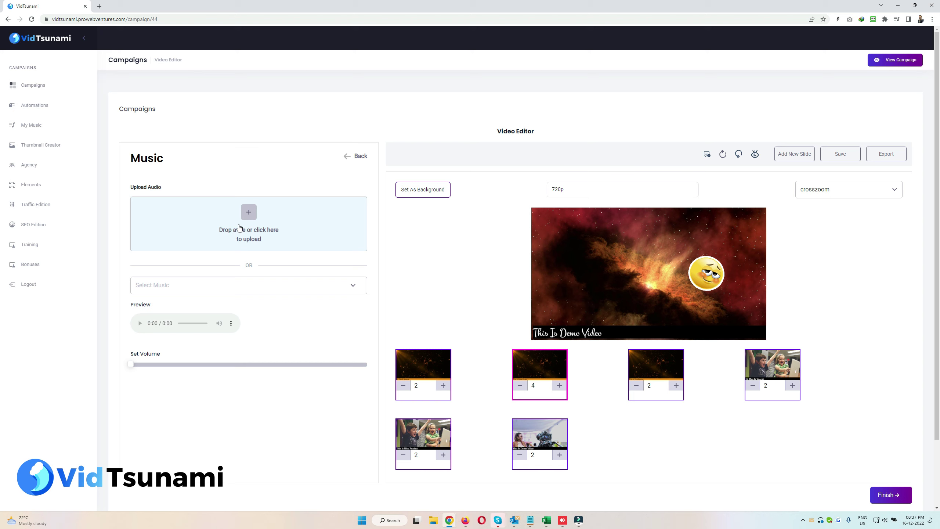
{"action": "left_click", "coordinate": [248, 285]}
{"action": "left_click", "coordinate": [242, 306]}
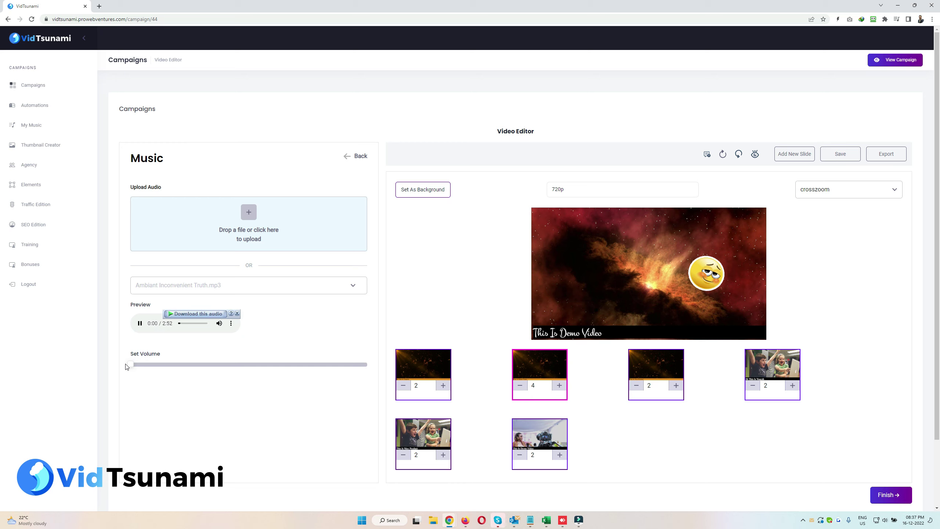
{"action": "left_click_drag", "start_coordinate": [135, 364], "coordinate": [177, 365]}
{"action": "left_click", "coordinate": [140, 323]}
{"action": "scroll", "coordinate": [418, 315], "scroll_direction": "down", "scroll_amount": 2}
{"action": "scroll", "coordinate": [377, 255], "scroll_direction": "up", "scroll_amount": 2}
{"action": "left_click", "coordinate": [353, 157]}
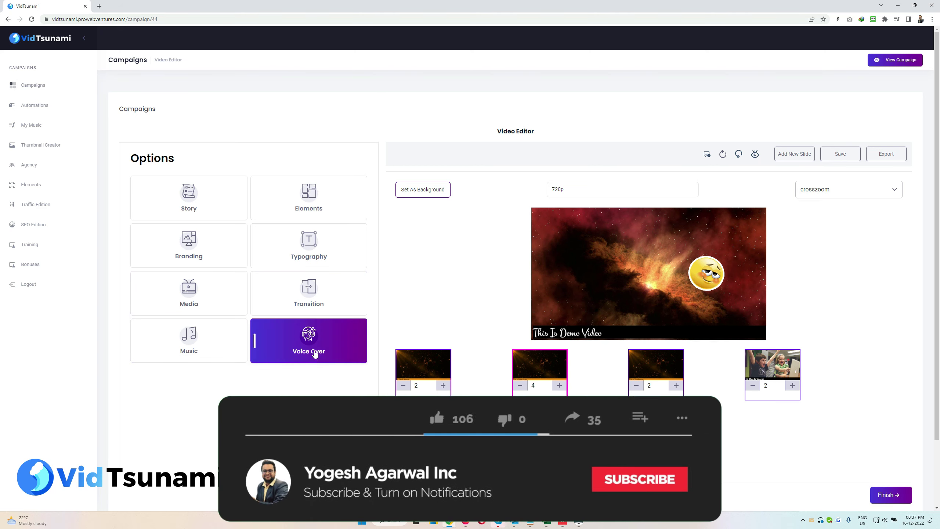
Choose the Polly text-to-speech engine with the voice Amy, Female (Neural), check the voiceover recording options and return to the editor options
{"action": "left_click", "coordinate": [317, 357]}
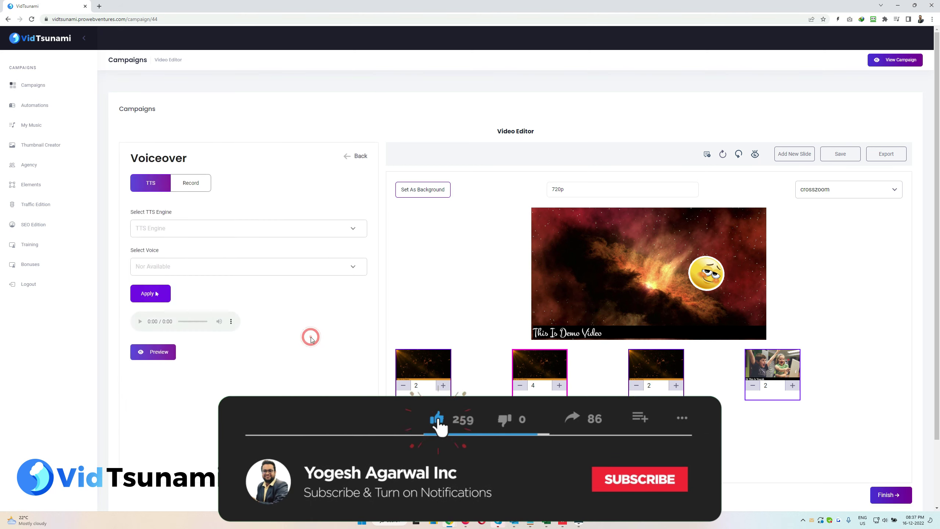
{"action": "left_click", "coordinate": [182, 232]}
{"action": "left_click", "coordinate": [174, 246]}
{"action": "left_click", "coordinate": [195, 273]}
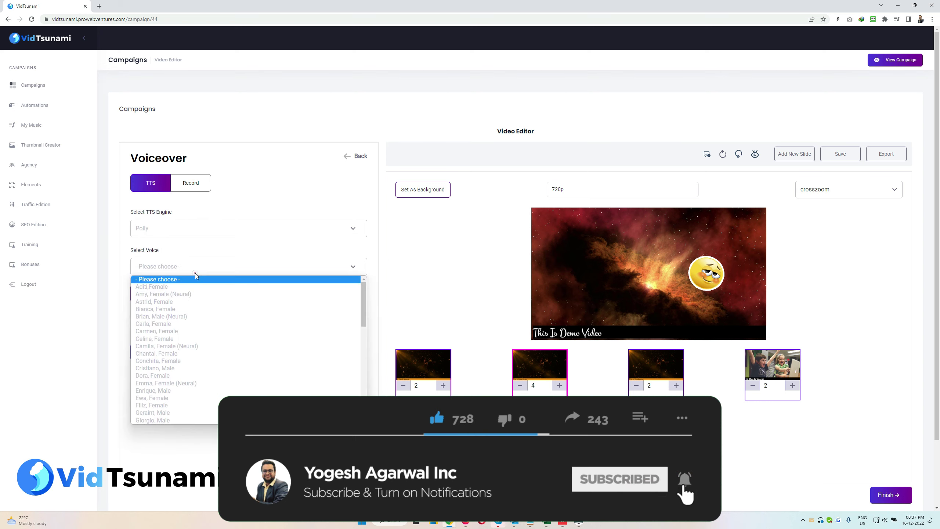
{"action": "left_click", "coordinate": [196, 294]}
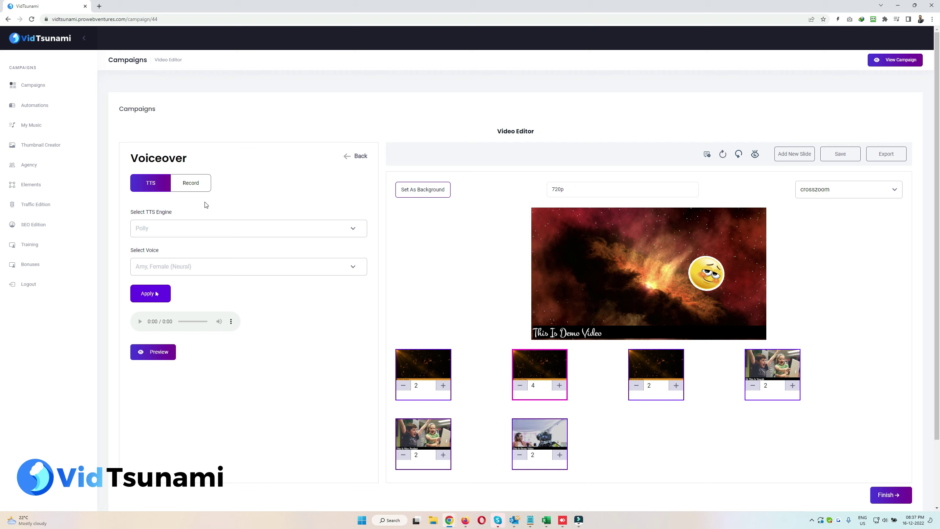
{"action": "left_click", "coordinate": [190, 182]}
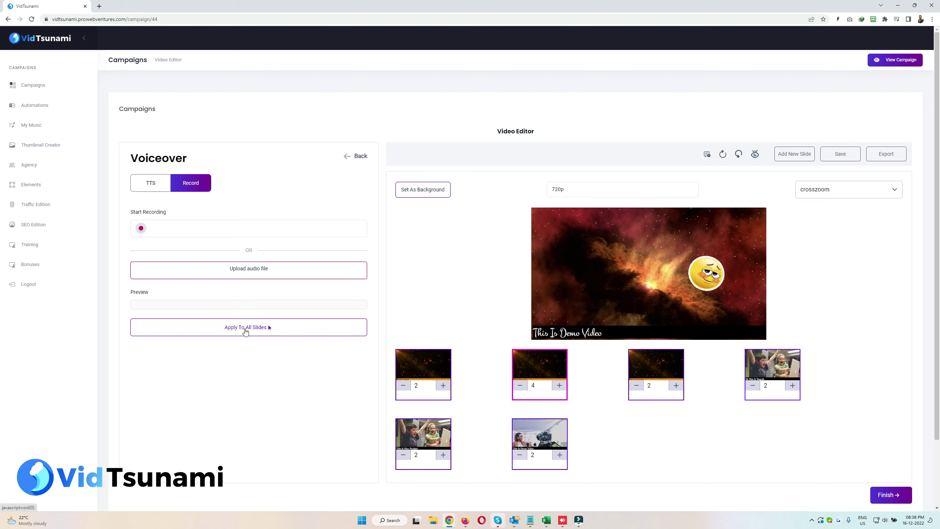
{"action": "left_click", "coordinate": [347, 157]}
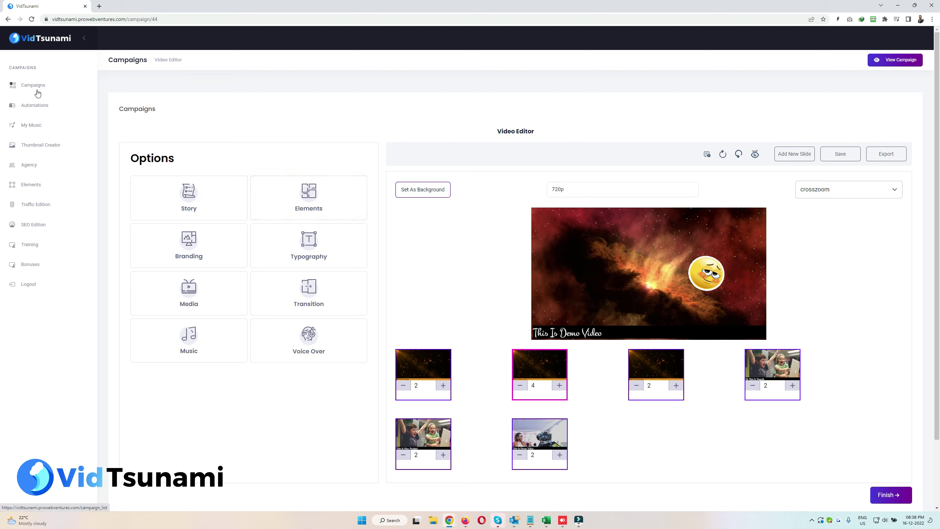
Start a new automation campaign and replace its default name with "camp 1"
{"action": "left_click", "coordinate": [38, 106]}
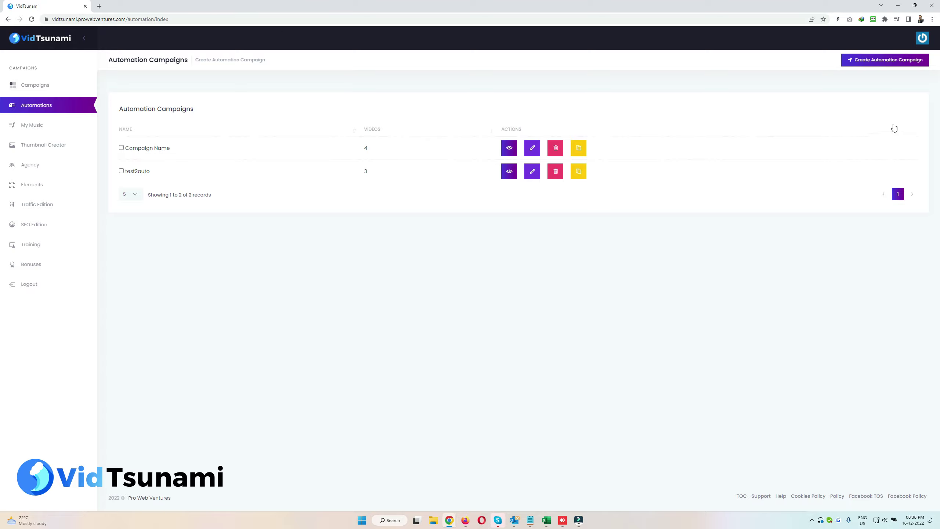
{"action": "left_click", "coordinate": [882, 59]}
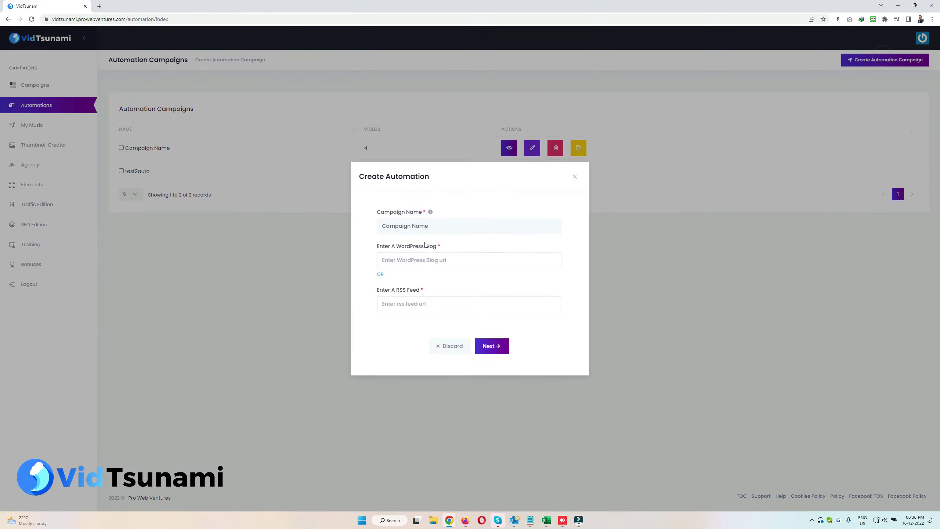
{"action": "left_click", "coordinate": [470, 259]}
{"action": "left_click", "coordinate": [436, 311]}
{"action": "left_click", "coordinate": [460, 227]}
{"action": "key", "text": "ctrl+a"}
{"action": "key", "text": "BackSpace"}
{"action": "type", "text": "Cam"}
{"action": "left_click", "coordinate": [811, 520]}
{"action": "left_click", "coordinate": [790, 501]}
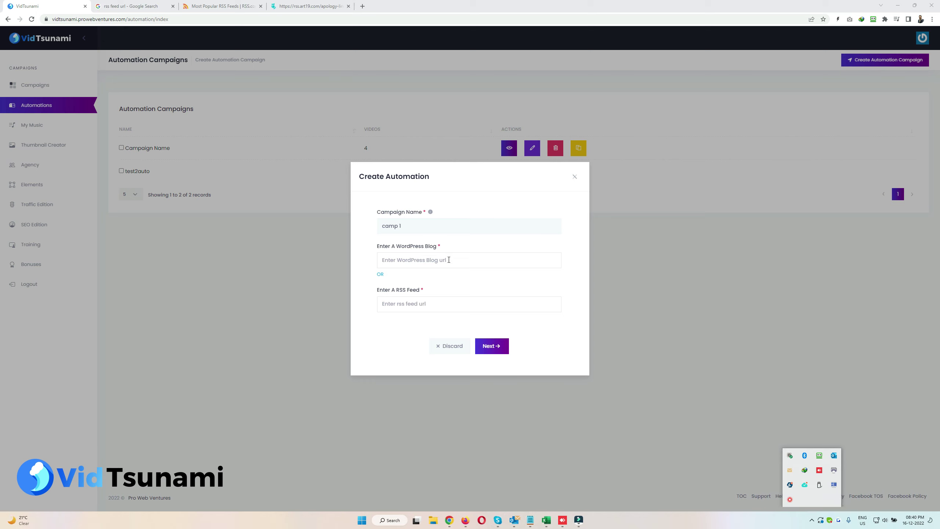
{"action": "left_click", "coordinate": [427, 227]}
{"action": "left_click", "coordinate": [421, 306]}
{"action": "type", "text": "https://rss.art19.com/apology-line"}
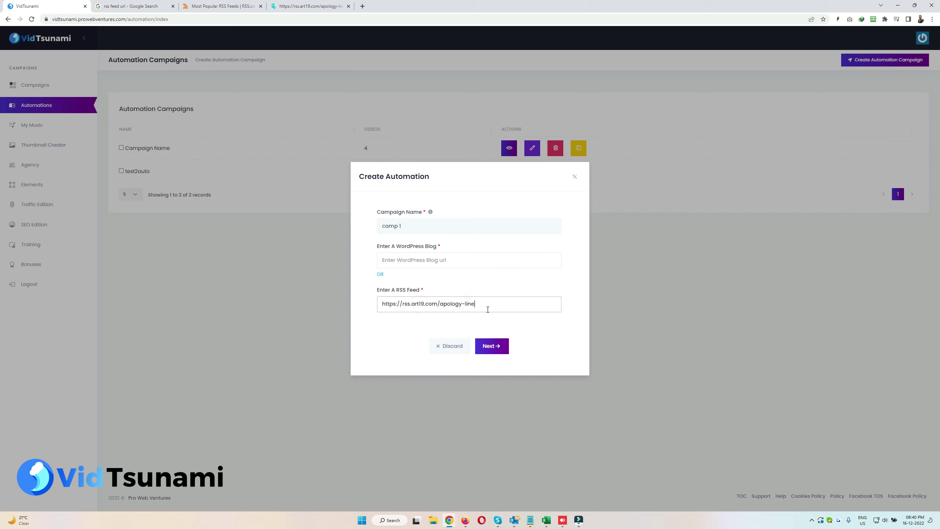
{"action": "left_click", "coordinate": [432, 267]}
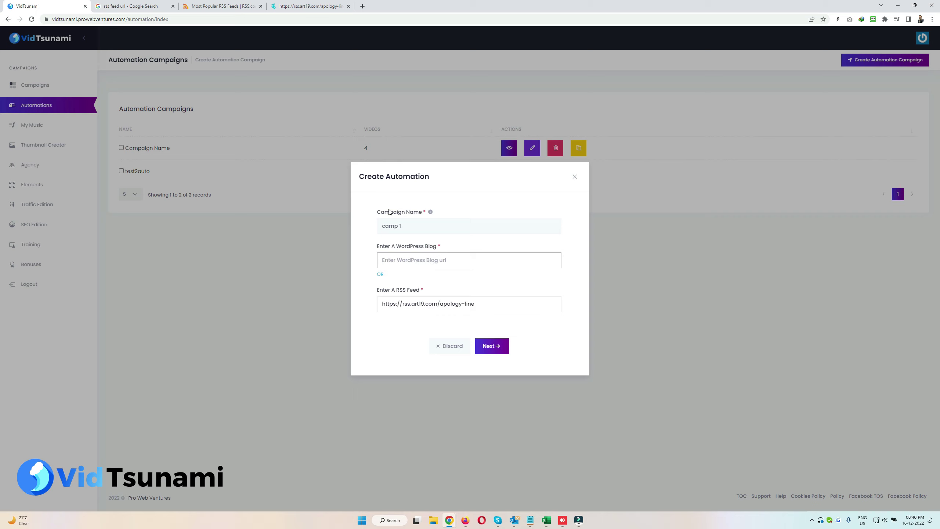
{"action": "left_click", "coordinate": [491, 349]}
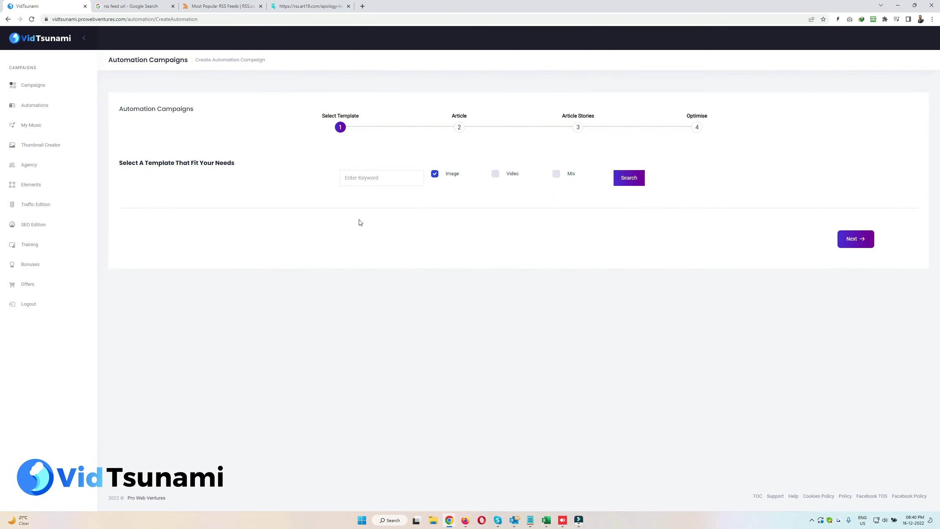
Complete the template selection, select both listed articles for conversion to video and continue to the article stories
{"action": "left_click", "coordinate": [384, 176]}
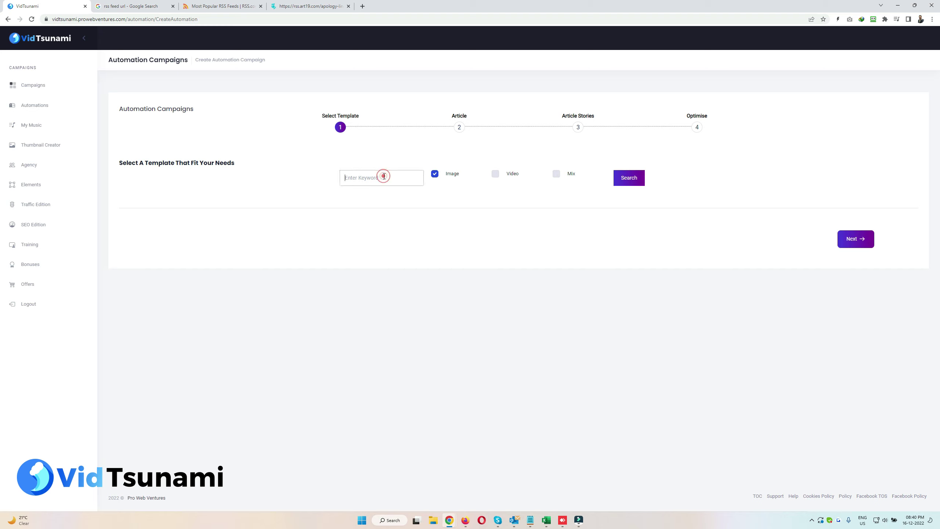
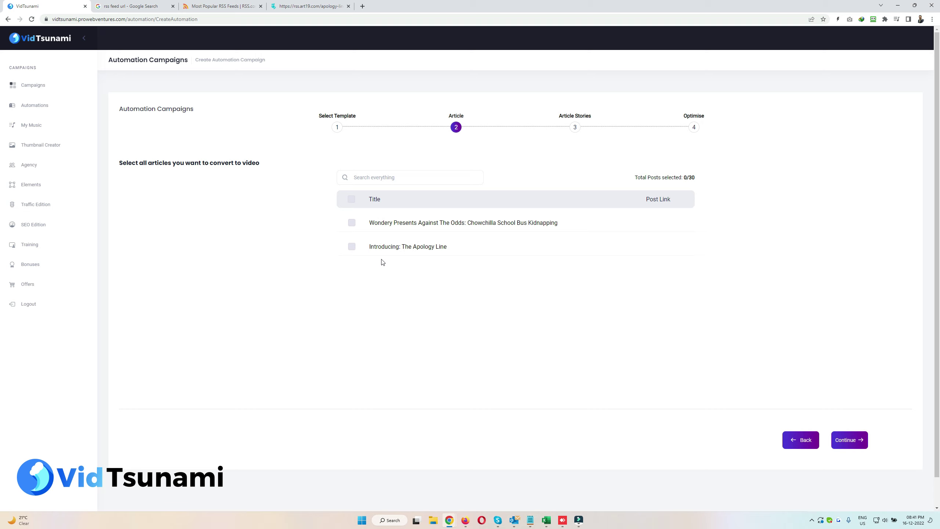
{"action": "left_click", "coordinate": [352, 223]}
{"action": "left_click", "coordinate": [352, 246]}
{"action": "left_click", "coordinate": [858, 442]}
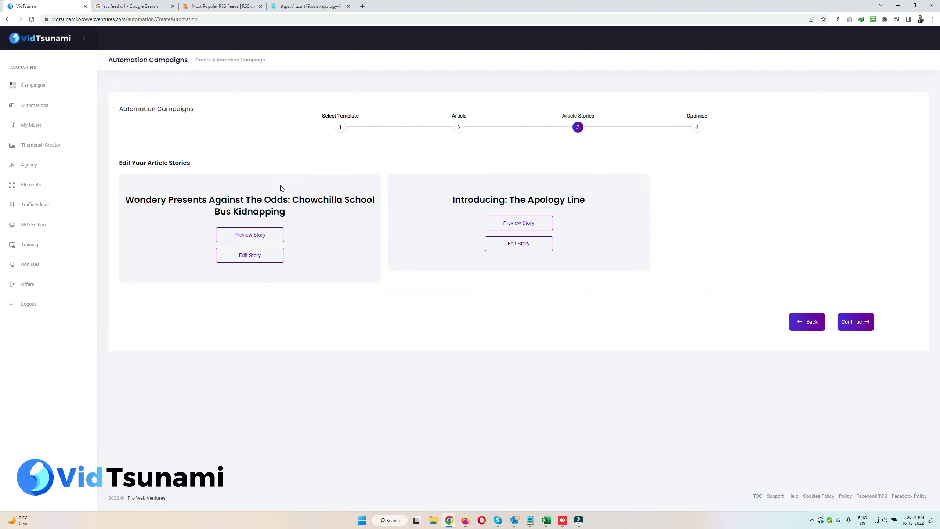
Try adding extra text paragraphs to the Chowchilla School Bus Kidnapping story, then close the article editor without updating
{"action": "left_click", "coordinate": [250, 259]}
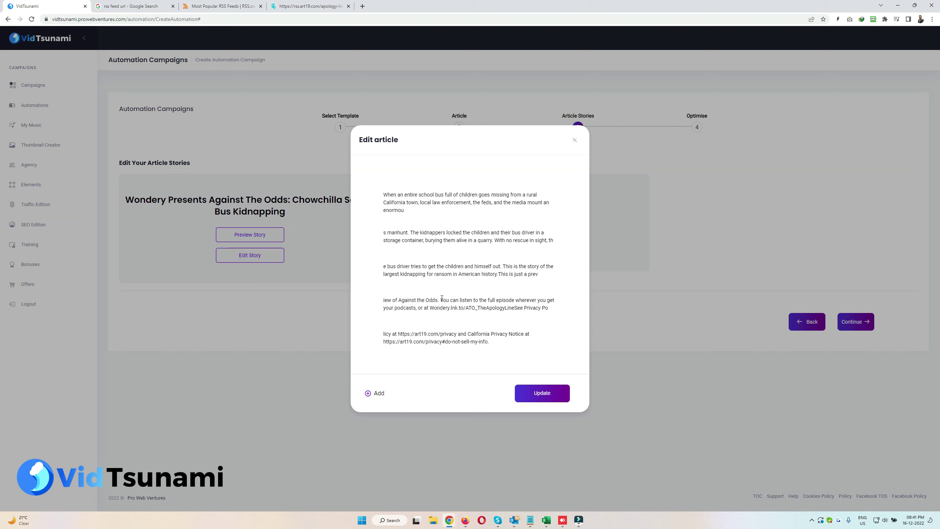
{"action": "left_click_drag", "start_coordinate": [501, 356], "coordinate": [383, 193]}
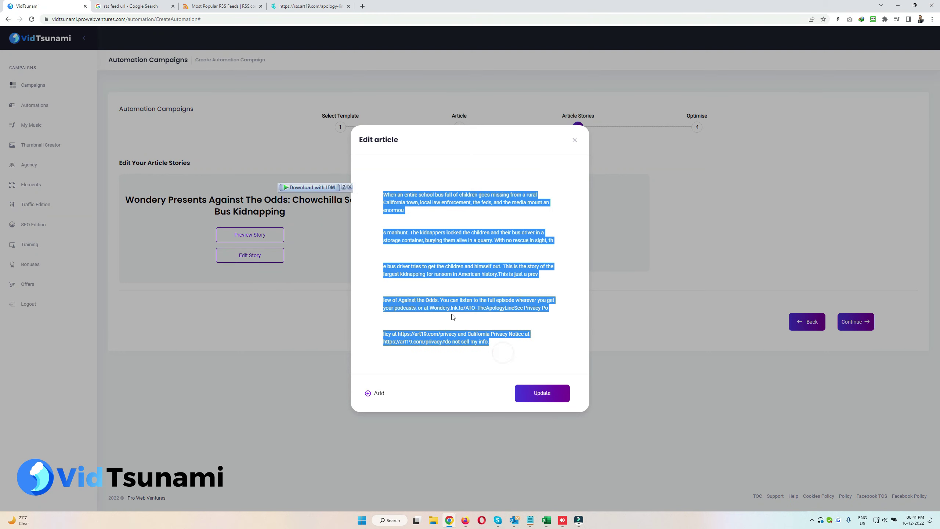
{"action": "left_click", "coordinate": [367, 393]}
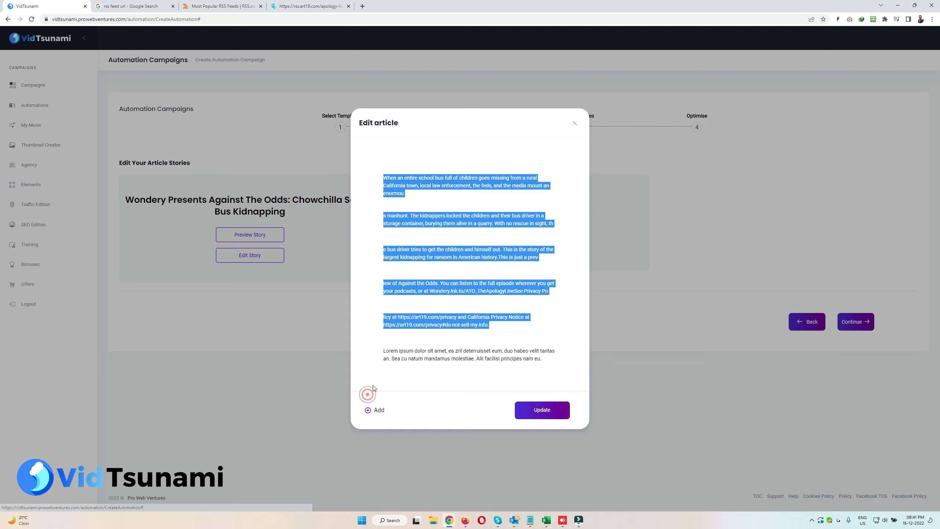
{"action": "left_click", "coordinate": [374, 410]}
{"action": "left_click_drag", "start_coordinate": [542, 376], "coordinate": [361, 106]}
{"action": "left_click", "coordinate": [531, 197]}
{"action": "left_click", "coordinate": [312, 252]}
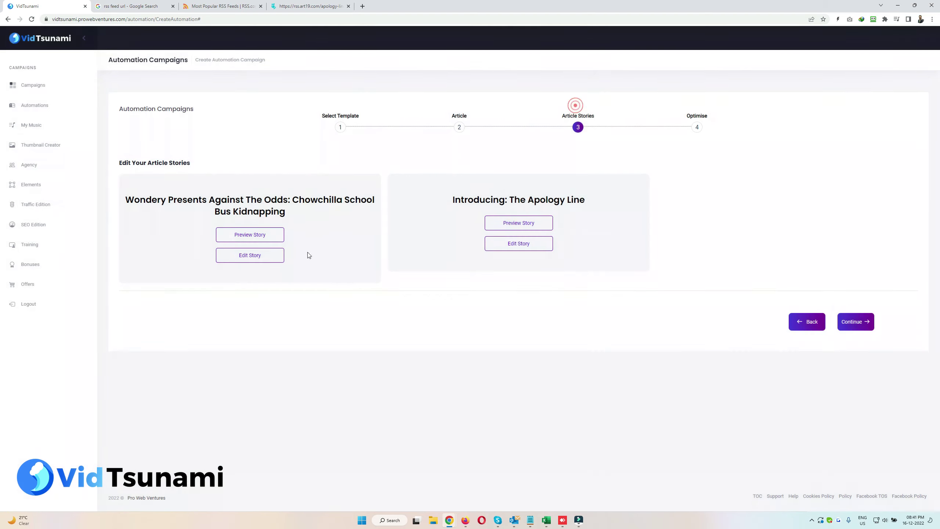
Preview the Chowchilla School Bus Kidnapping story, then finish the automation with the suggested video titles, descriptions and tags
{"action": "left_click", "coordinate": [271, 234]}
{"action": "left_click", "coordinate": [574, 166]}
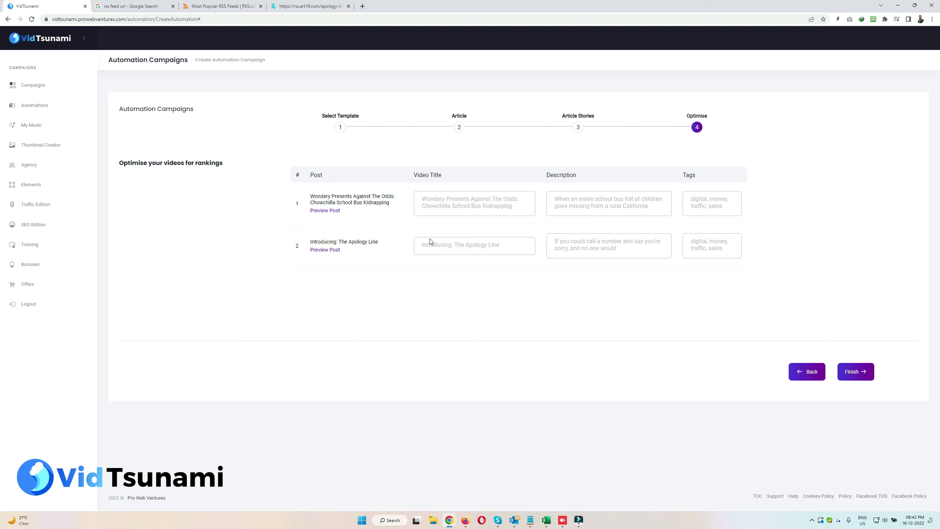
{"action": "left_click", "coordinate": [862, 375]}
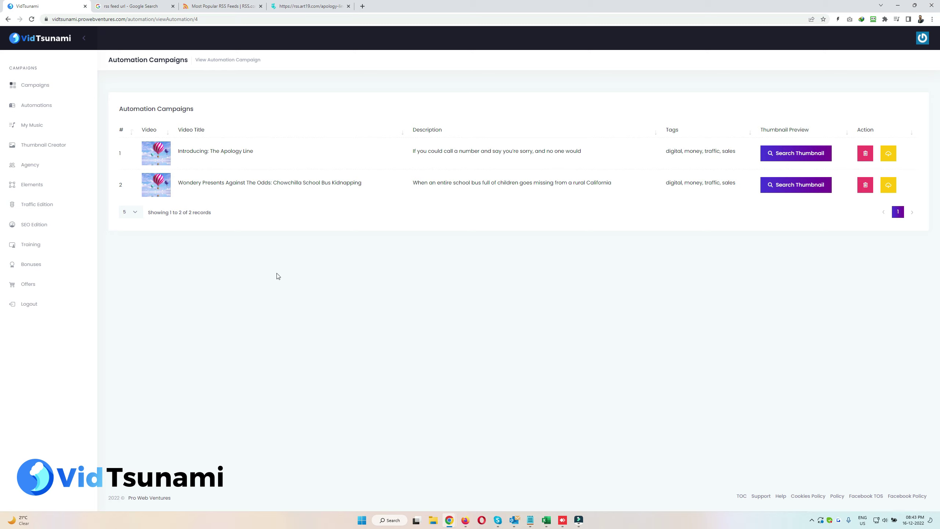
Look at the music list, then open the sample photo of a hiker above the clouds in the Thumbnail Creator
{"action": "left_click", "coordinate": [42, 127]}
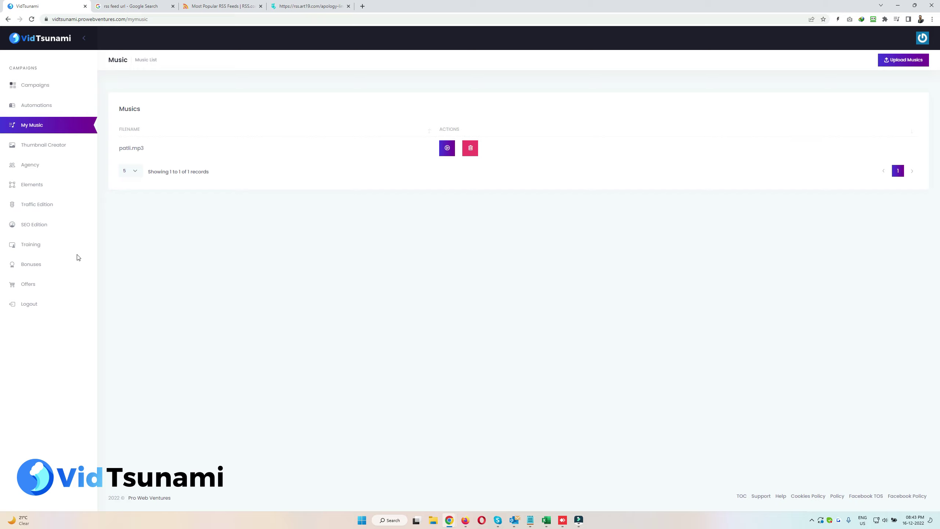
{"action": "left_click", "coordinate": [37, 144]}
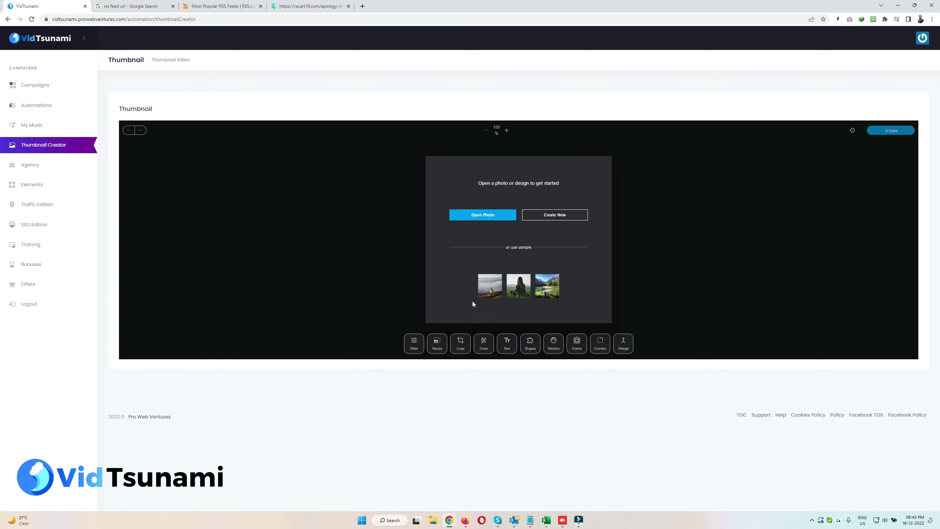
{"action": "left_click", "coordinate": [489, 291]}
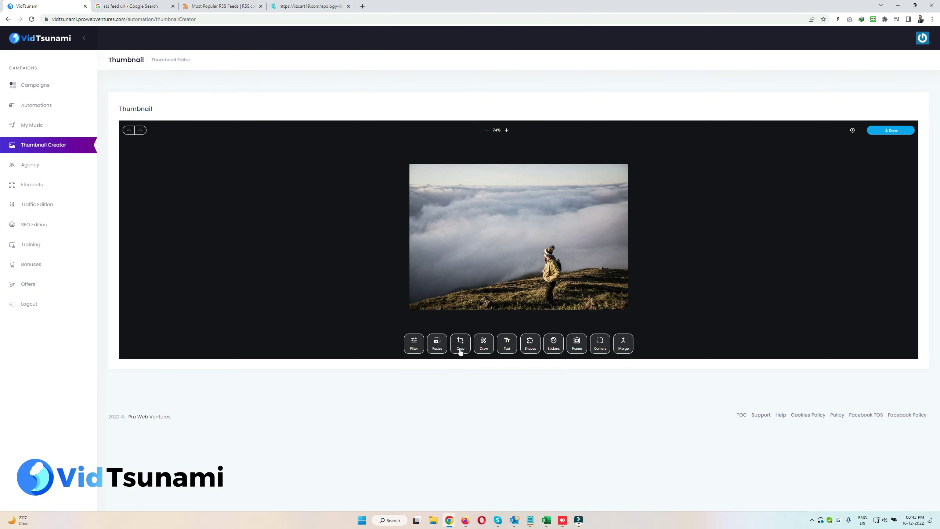
Add a text box to the thumbnail photo, place it in the clouds above the hiker and check its font size options
{"action": "left_click", "coordinate": [506, 344]}
{"action": "left_click_drag", "start_coordinate": [524, 236], "coordinate": [531, 208]}
{"action": "left_click", "coordinate": [492, 305]}
{"action": "left_click", "coordinate": [495, 307]}
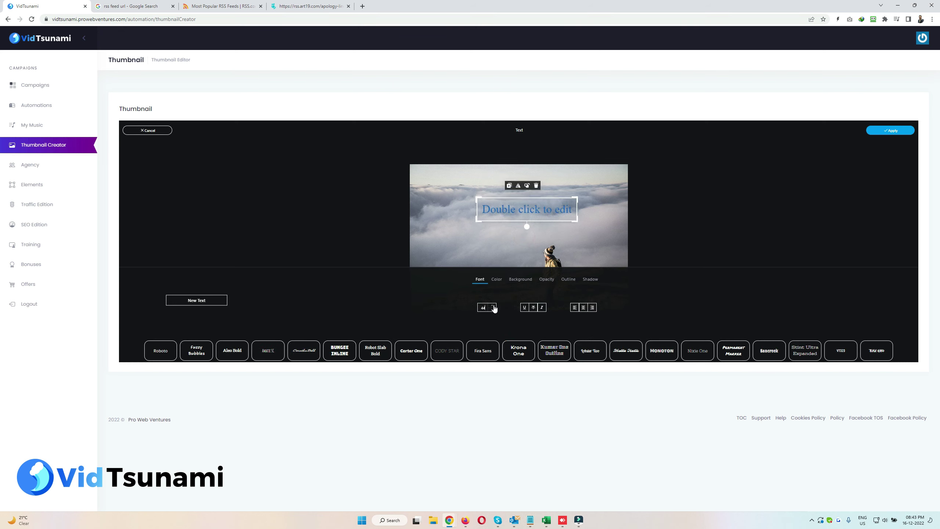
Look through the text's style settings, set its font to Krona One and move it up near the photo's upper edge
{"action": "left_click", "coordinate": [497, 279]}
{"action": "left_click", "coordinate": [521, 279]}
{"action": "left_click", "coordinate": [552, 281]}
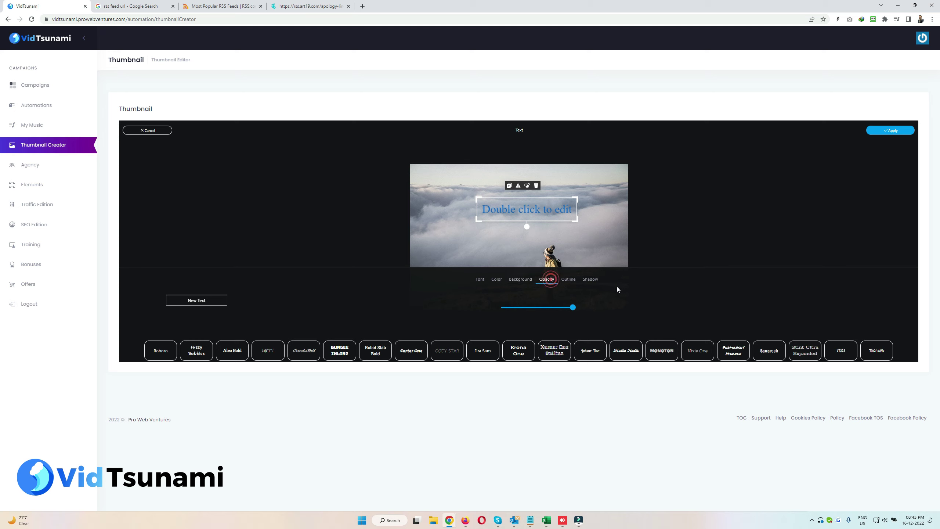
{"action": "left_click", "coordinate": [568, 279]}
{"action": "left_click", "coordinate": [590, 280]}
{"action": "left_click", "coordinate": [518, 352]}
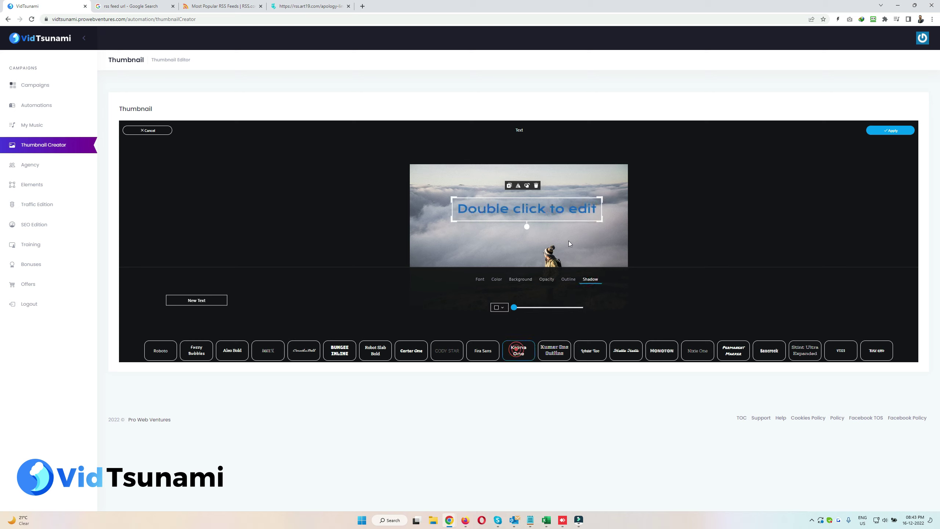
{"action": "left_click_drag", "start_coordinate": [527, 208], "coordinate": [513, 186]}
Colour the thumbnail text with the yellow-orange gradient, move it slightly down and apply the text changes
{"action": "left_click", "coordinate": [496, 279]}
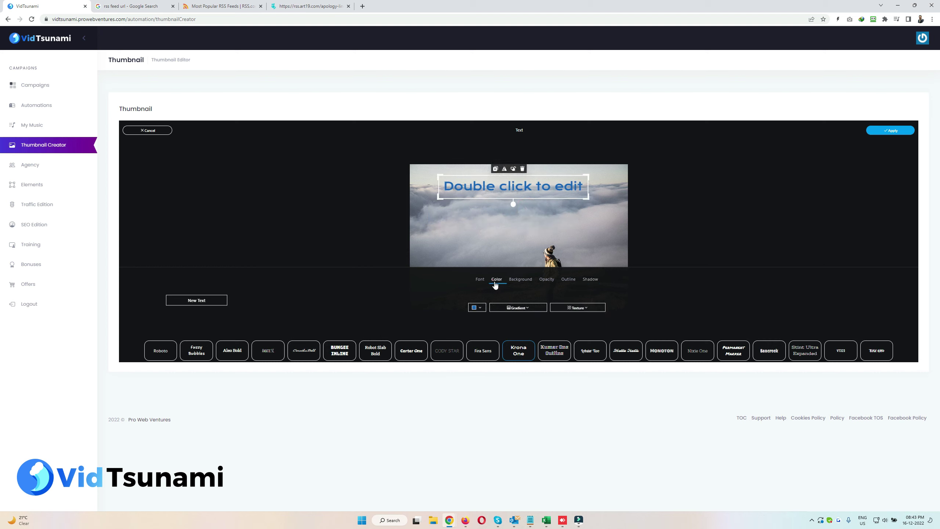
{"action": "left_click", "coordinate": [474, 308]}
{"action": "left_click", "coordinate": [518, 307]}
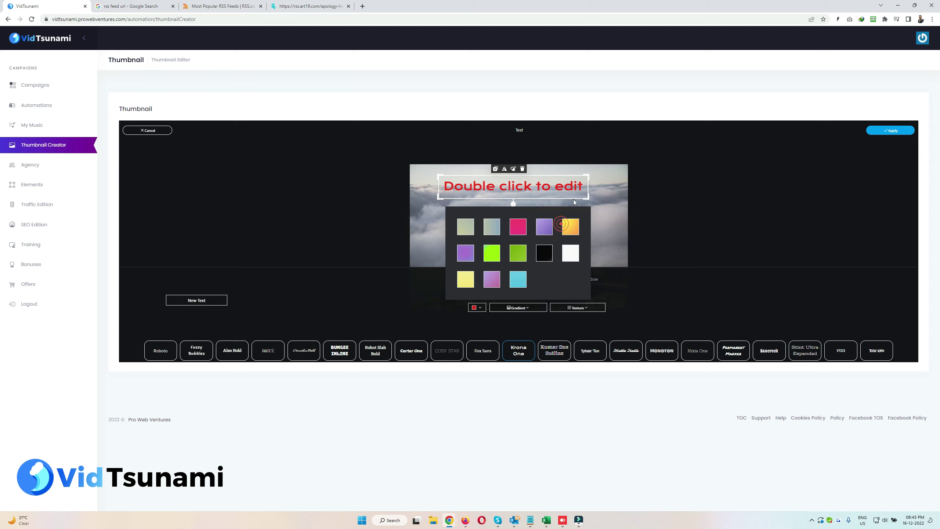
{"action": "left_click", "coordinate": [605, 189]}
{"action": "left_click", "coordinate": [526, 310]}
{"action": "left_click", "coordinate": [573, 228]}
{"action": "left_click_drag", "start_coordinate": [537, 182], "coordinate": [544, 194]}
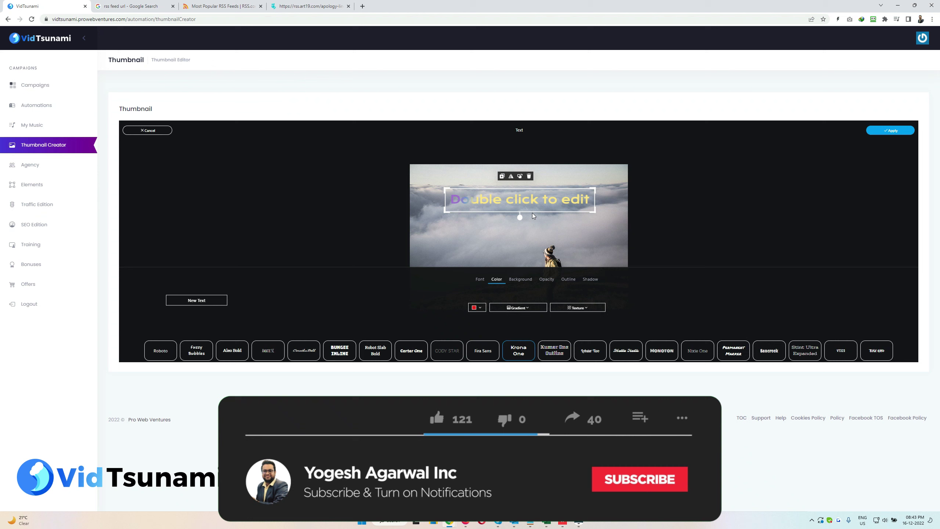
{"action": "left_click", "coordinate": [896, 131]}
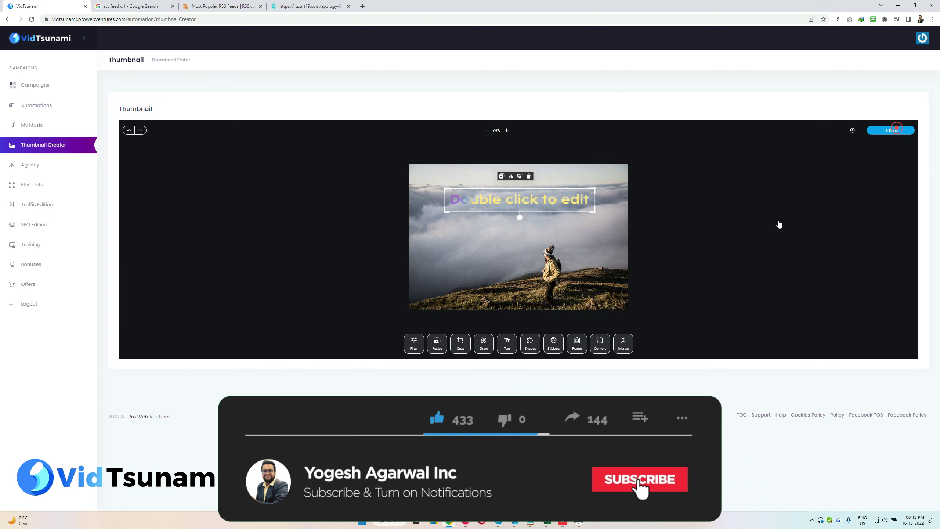
Add a red curved arrow shape to the thumbnail, apply it and place it just beside the hiker, below the text
{"action": "left_click", "coordinate": [530, 344]}
{"action": "left_click", "coordinate": [498, 345]}
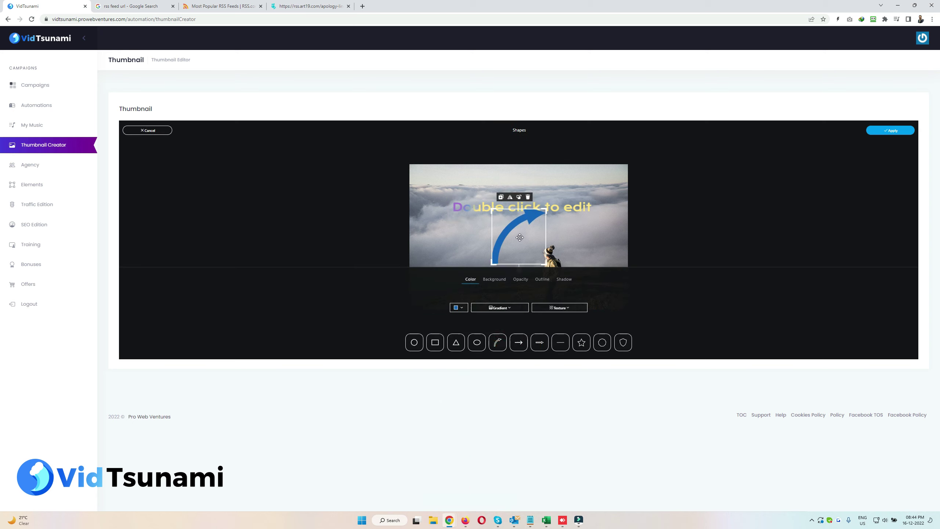
{"action": "left_click", "coordinate": [458, 308]}
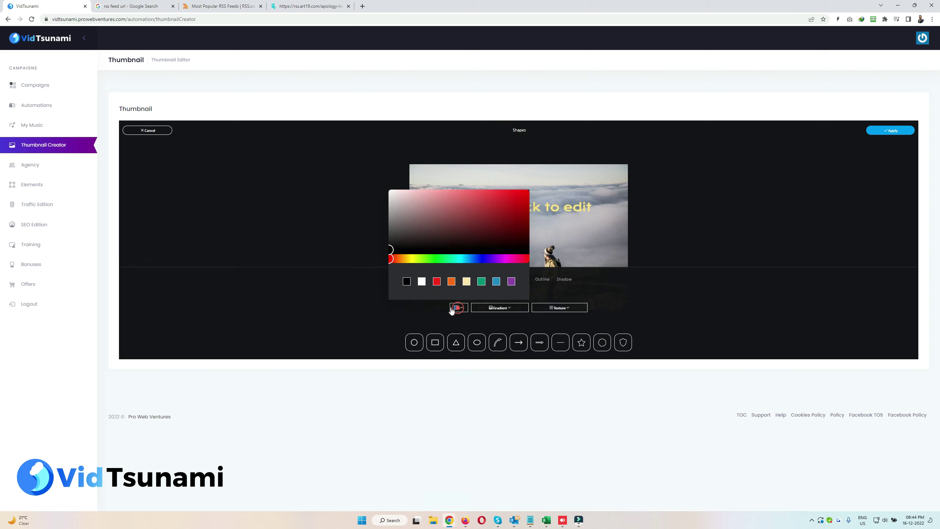
{"action": "left_click", "coordinate": [436, 281]}
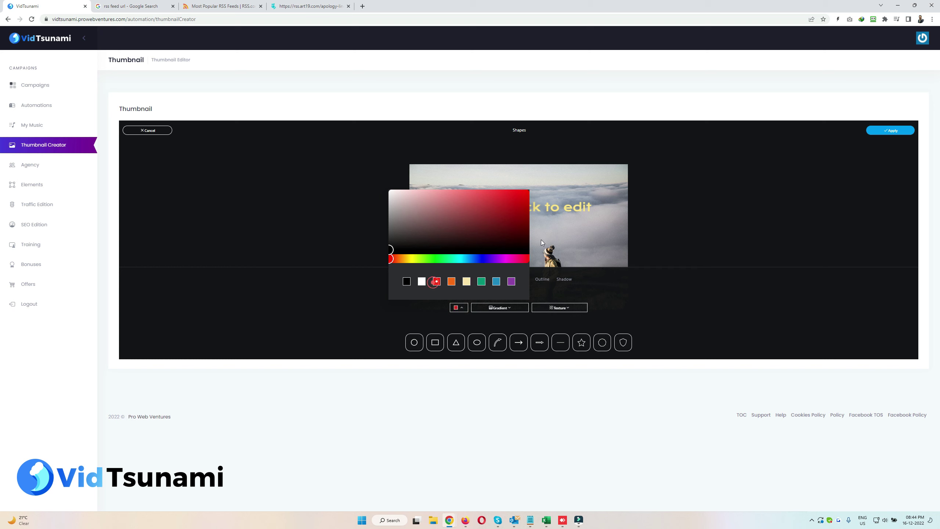
{"action": "left_click", "coordinate": [890, 131]}
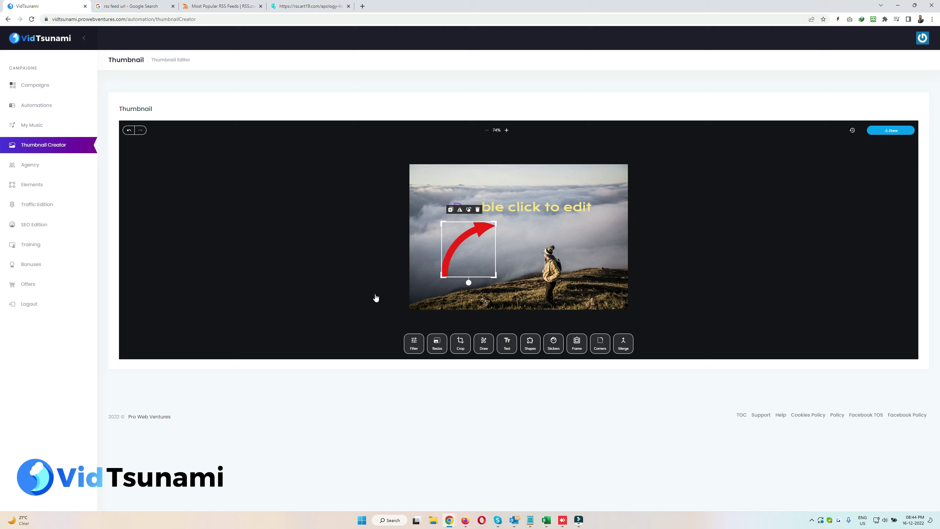
{"action": "left_click_drag", "start_coordinate": [475, 242], "coordinate": [508, 255]}
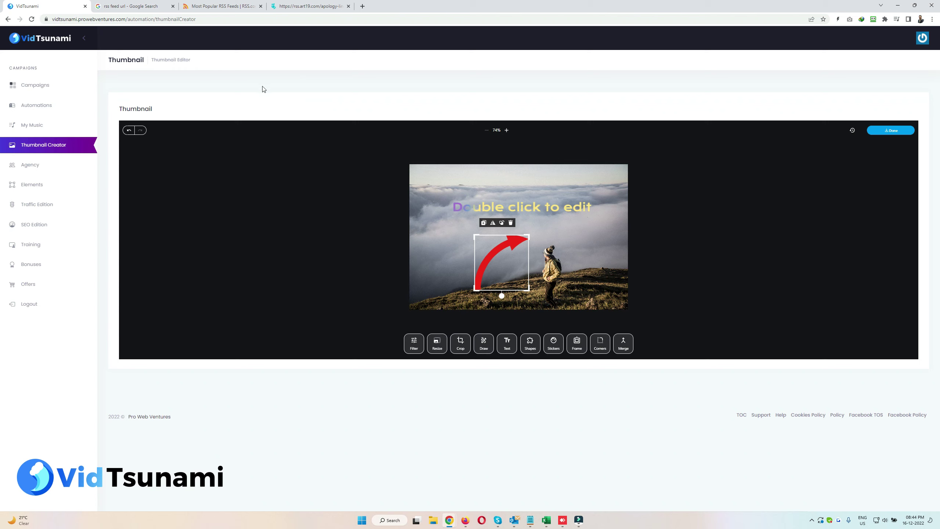
Open the agency's new client form and look through its full name, user name, email and password fields
{"action": "left_click", "coordinate": [35, 166]}
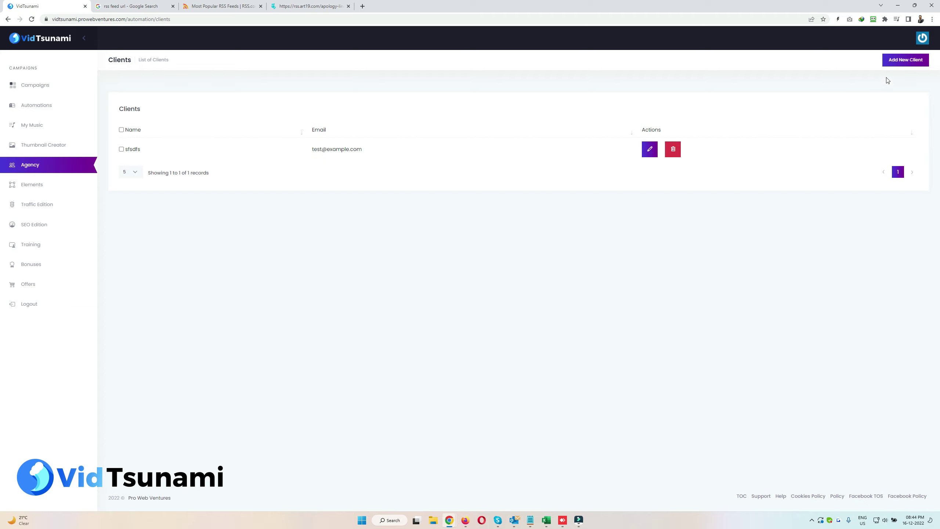
{"action": "left_click", "coordinate": [903, 59]}
{"action": "left_click", "coordinate": [401, 242]}
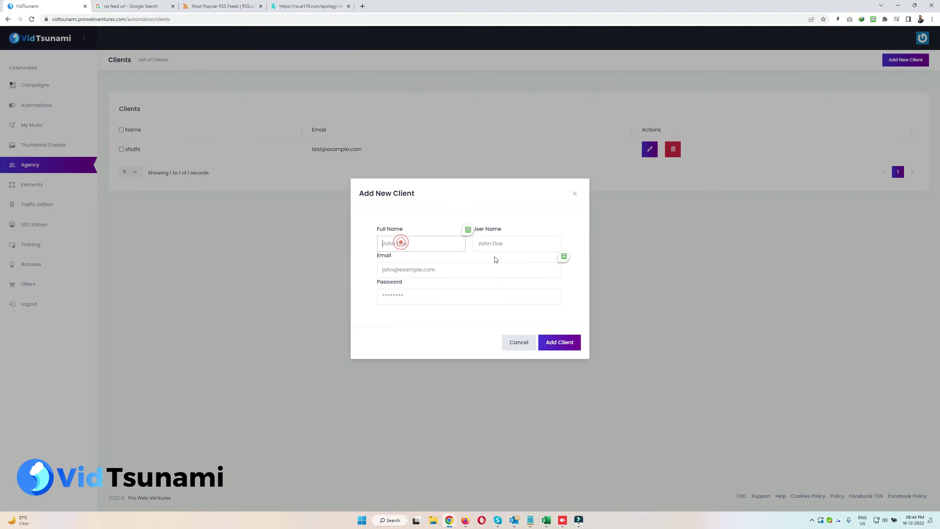
{"action": "left_click", "coordinate": [514, 244]}
{"action": "left_click", "coordinate": [425, 274]}
{"action": "left_click", "coordinate": [412, 298]}
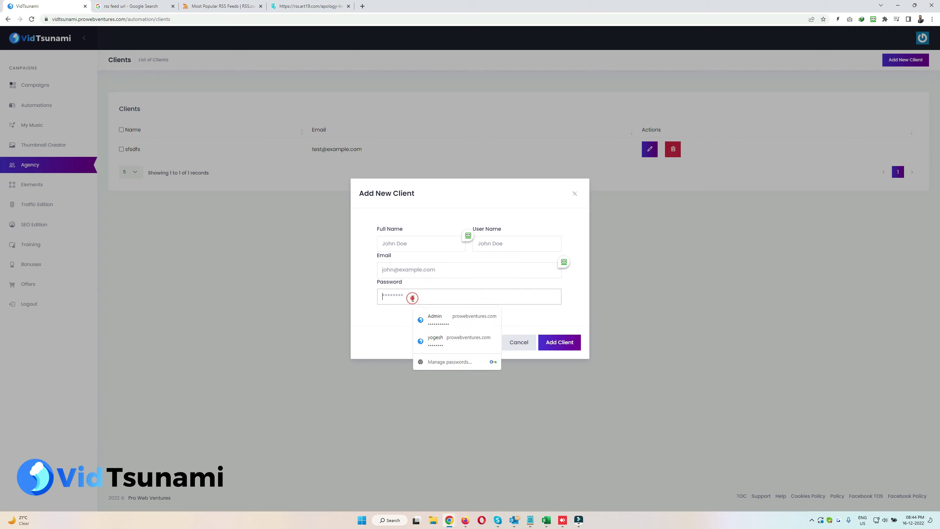
{"action": "left_click", "coordinate": [467, 196]}
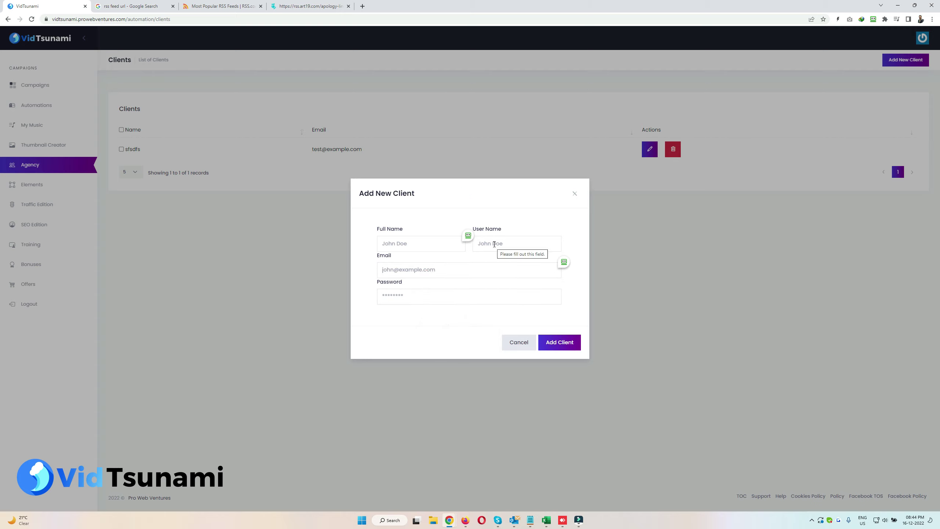